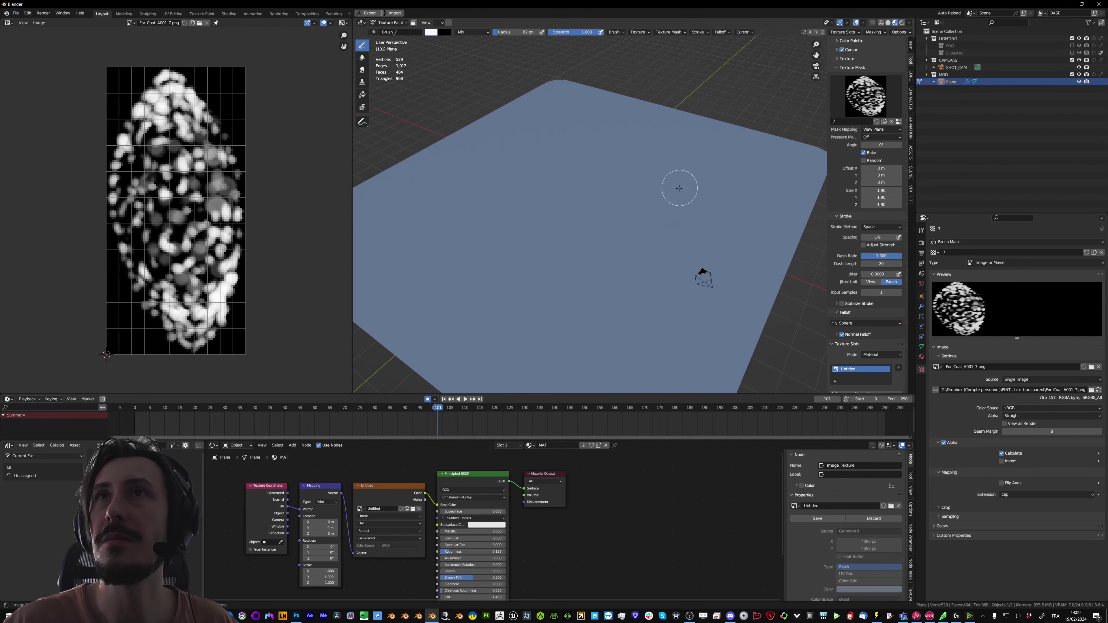
Paint a few freehand test strokes with the textured brush on the blue plane
drag(679, 188, 663, 206)
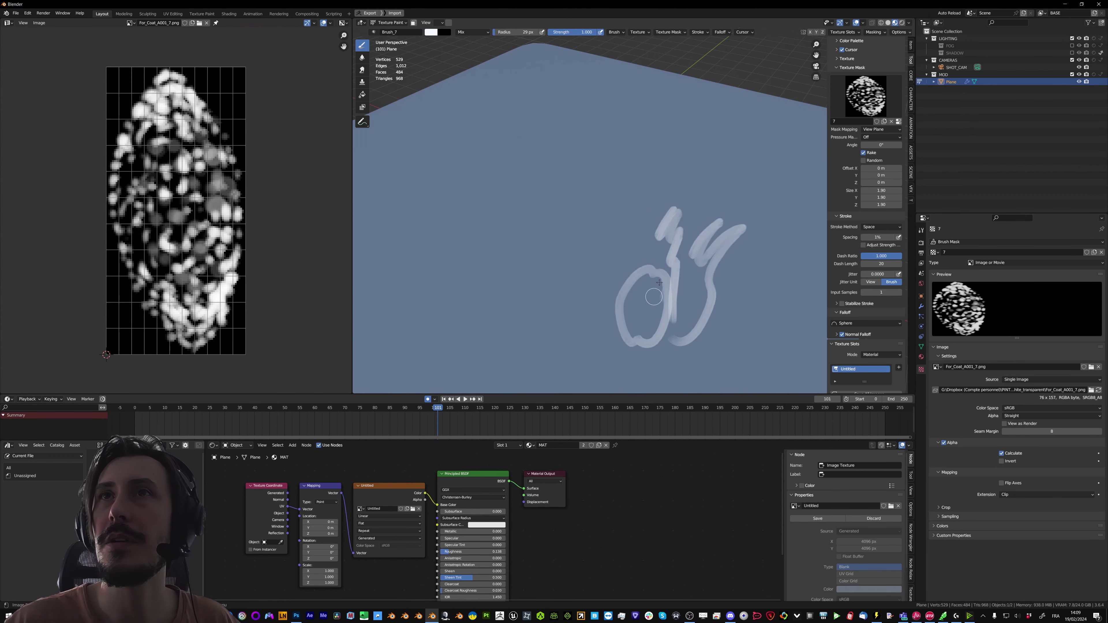
middle_drag(686, 251, 680, 262)
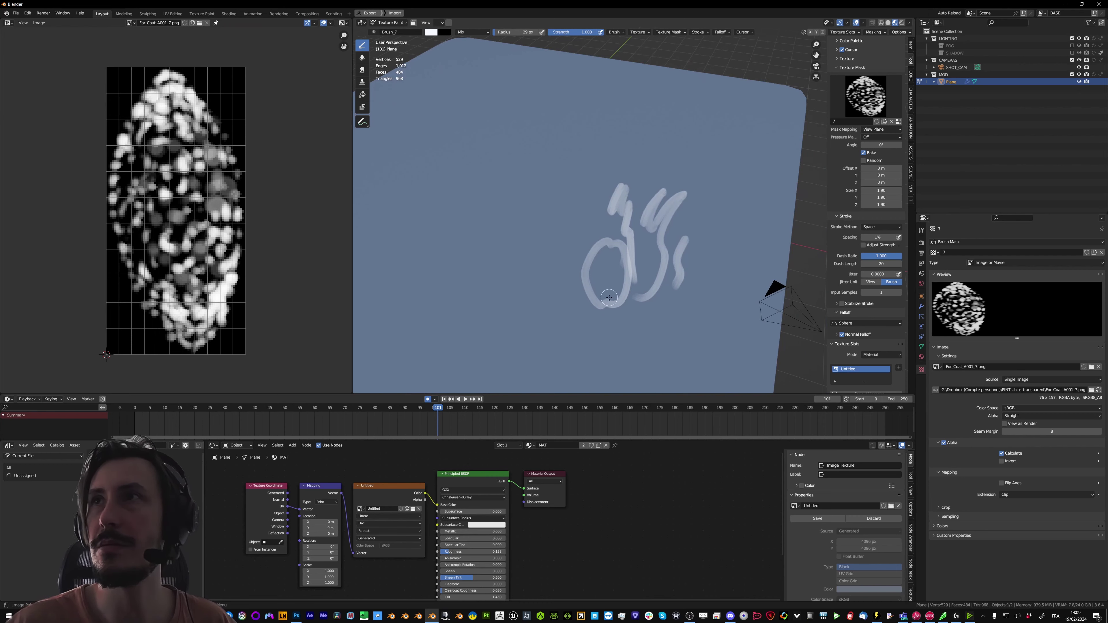
Switch to Photoshop and open the options for exporting the selected brushes
key(super+Tab)
click(506, 256)
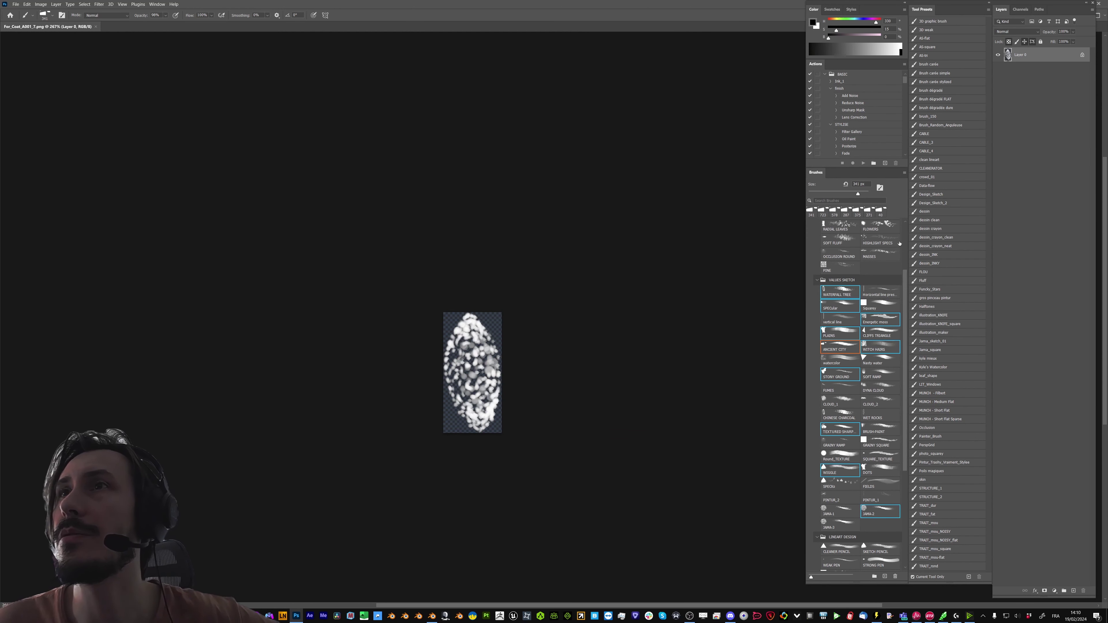
click(904, 173)
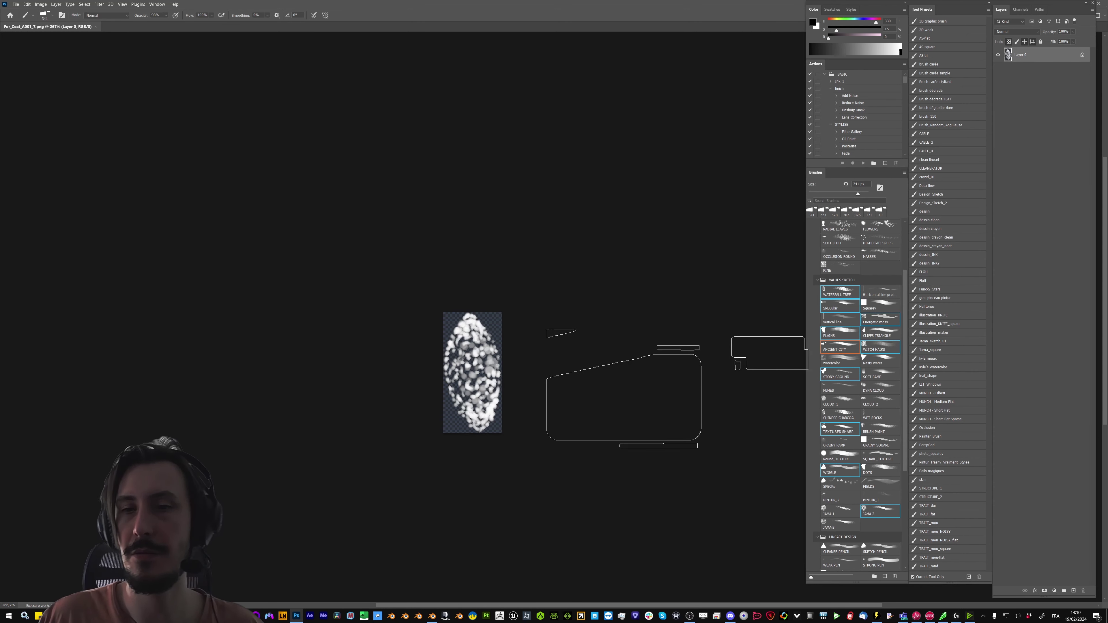
Switch to abrViewer, load the brush set no alpha.abr and export its brushes as PNG images into the No alpha folder
click(942, 616)
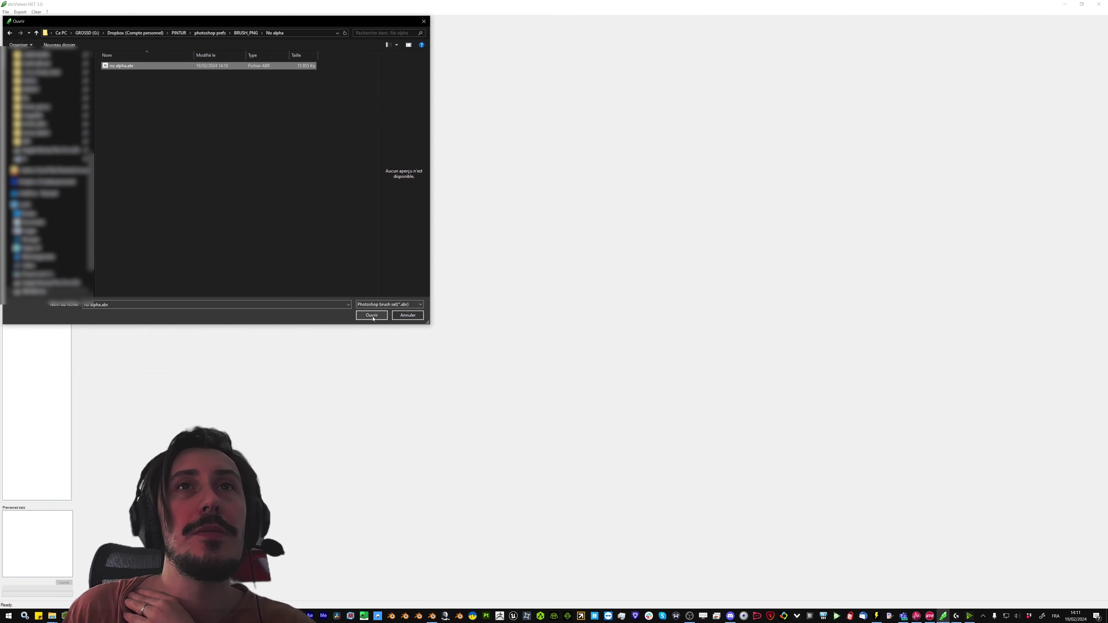
click(373, 317)
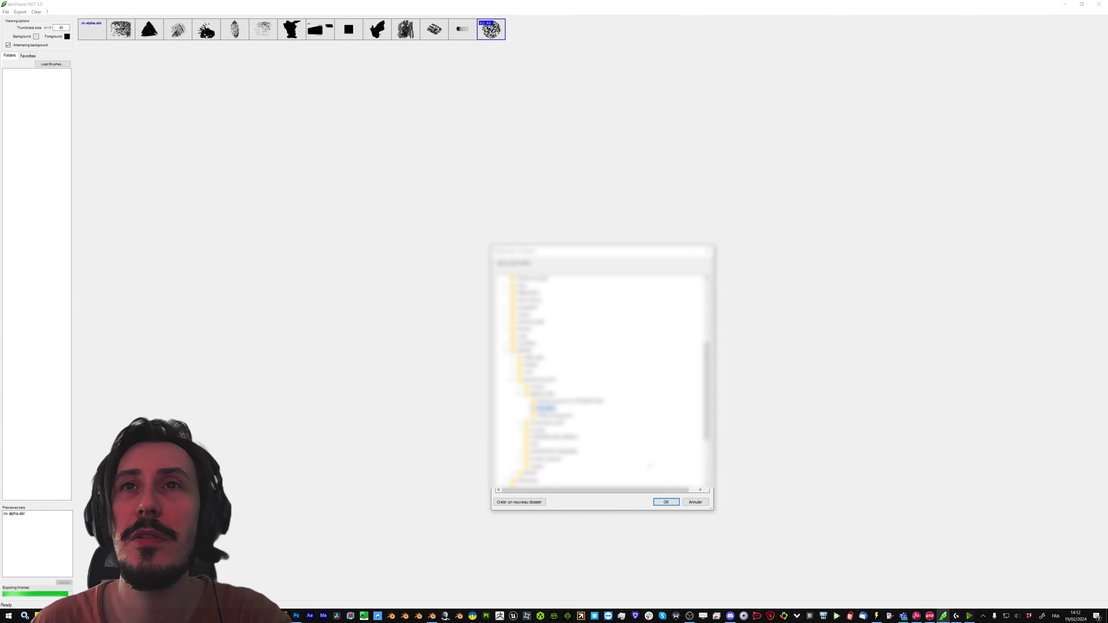
click(666, 502)
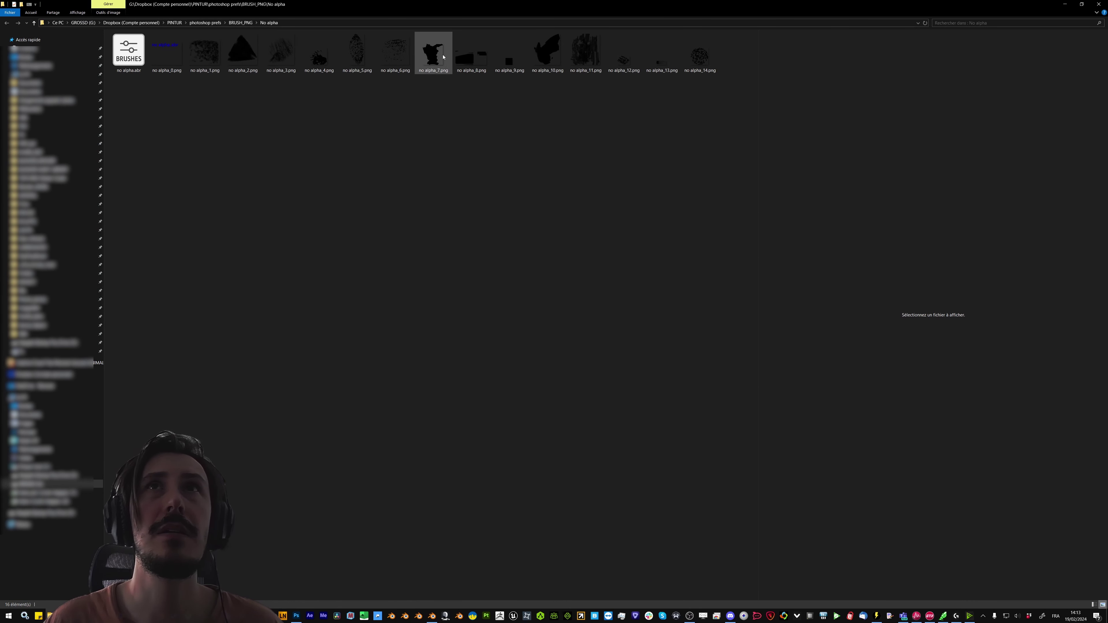
Select the exported images no alpha_1.png through no alpha_14.png in the file explorer and open them in Photoshop
click(206, 43)
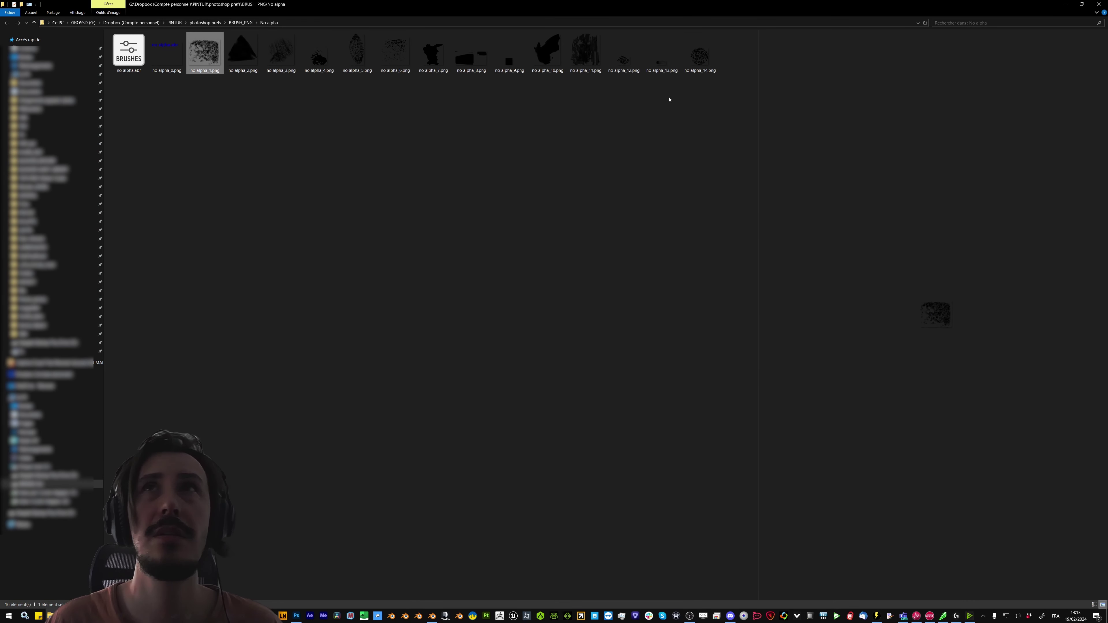
shift+click(696, 72)
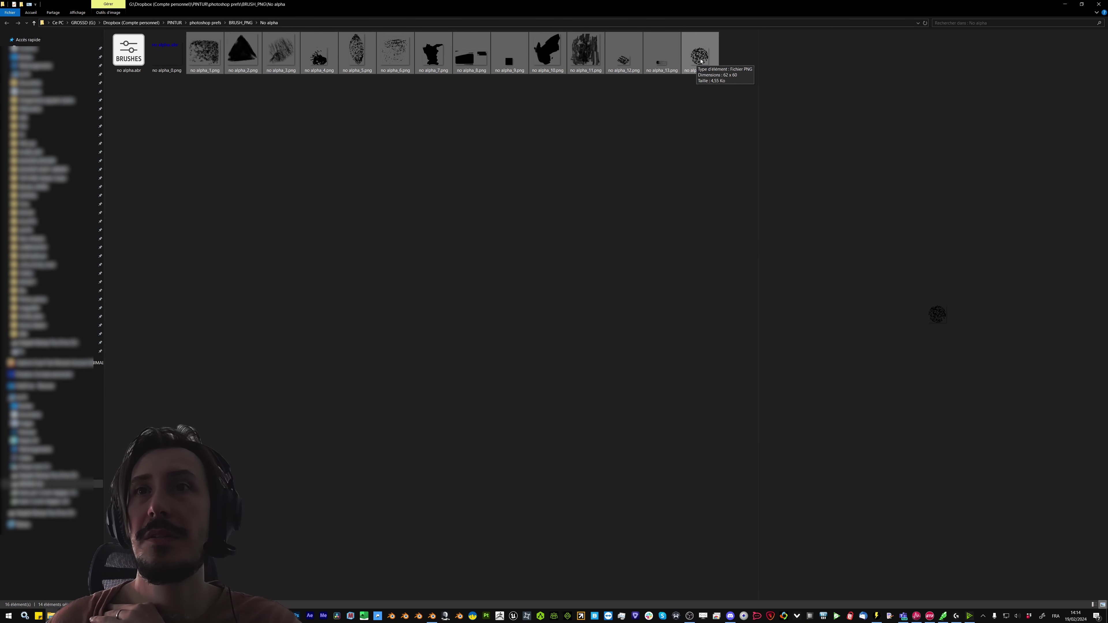
drag(701, 62, 494, 15)
key(alt+Tab)
key(alt+Tab)
key(alt+Tab)
key(alt+Tab)
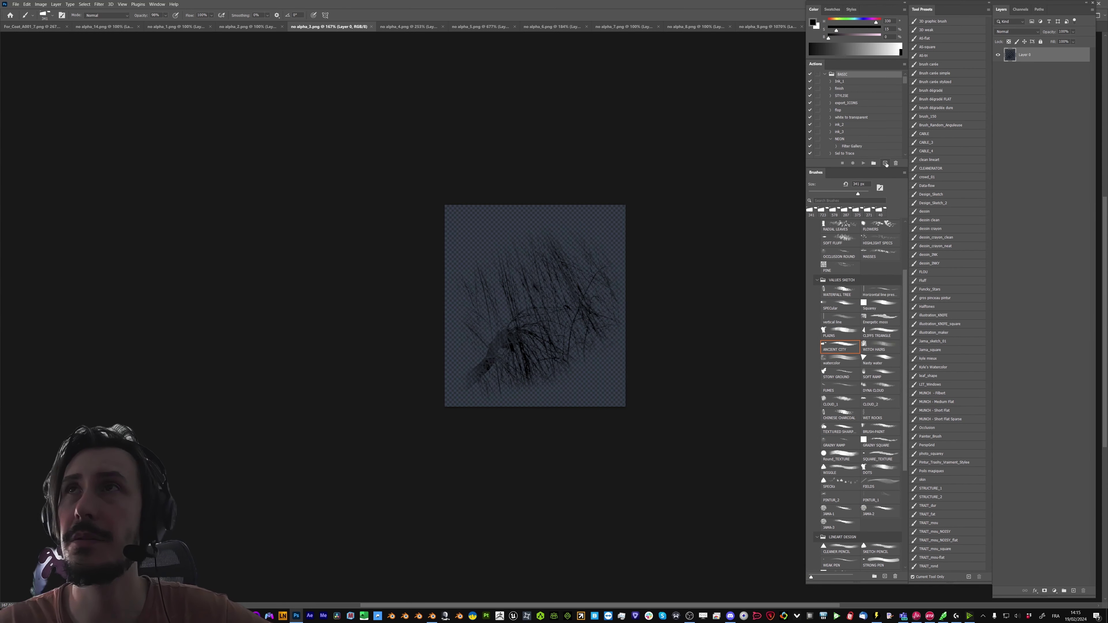
Create an action named "Brush alpha to b&w" in the BASIC set and start recording it
click(886, 163)
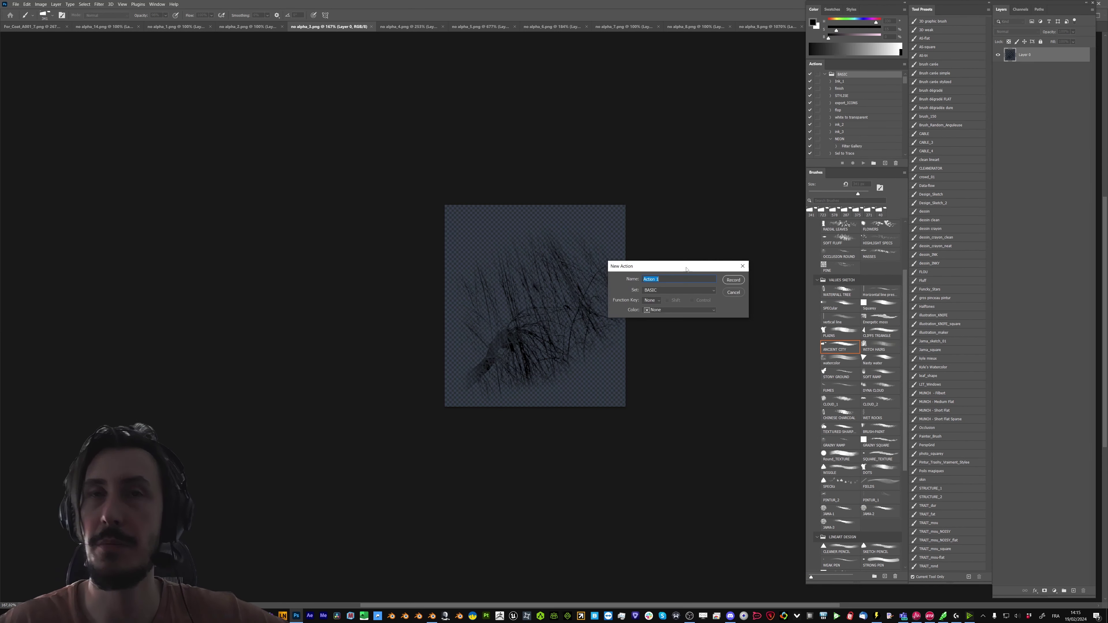
text(Brush alpha to b&w)
click(733, 280)
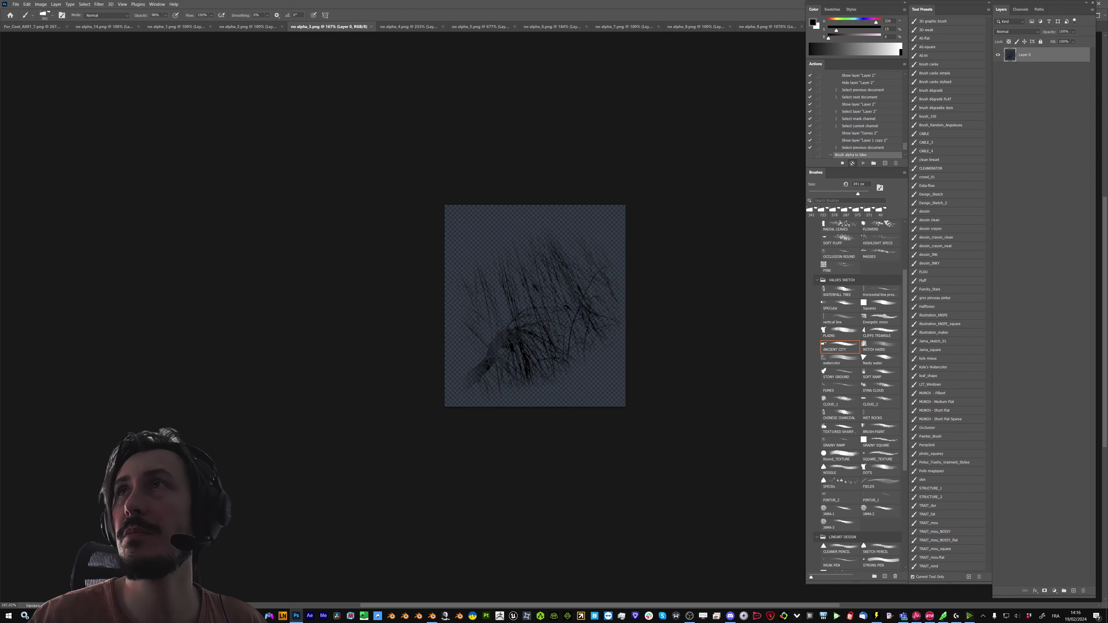
Record inverting the brush image, adding a black-filled layer beneath it and merging the two layers
key(ctrl+i)
key(ctrl+shift+alt+n)
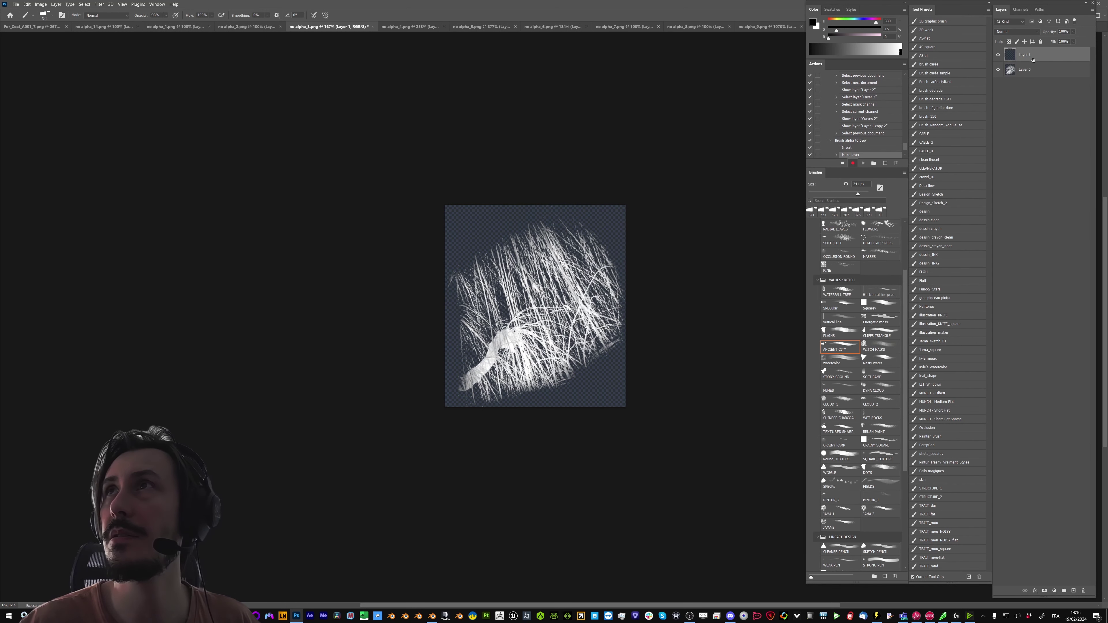
drag(1032, 60, 1029, 77)
key(alt+BackSpace)
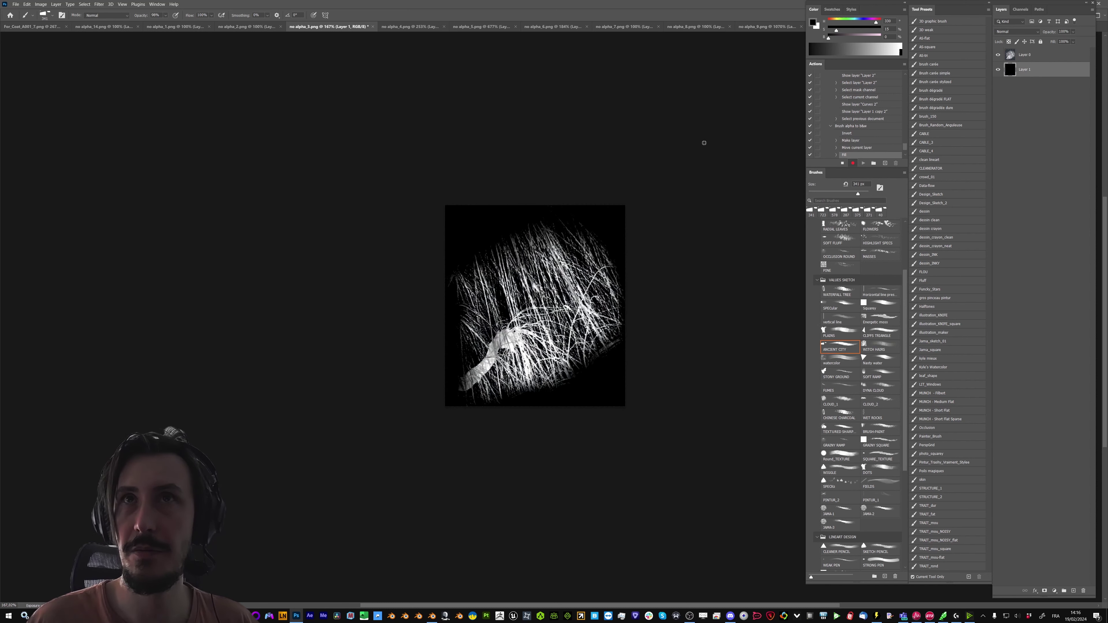
key(alt+bracketright)
key(ctrl+e)
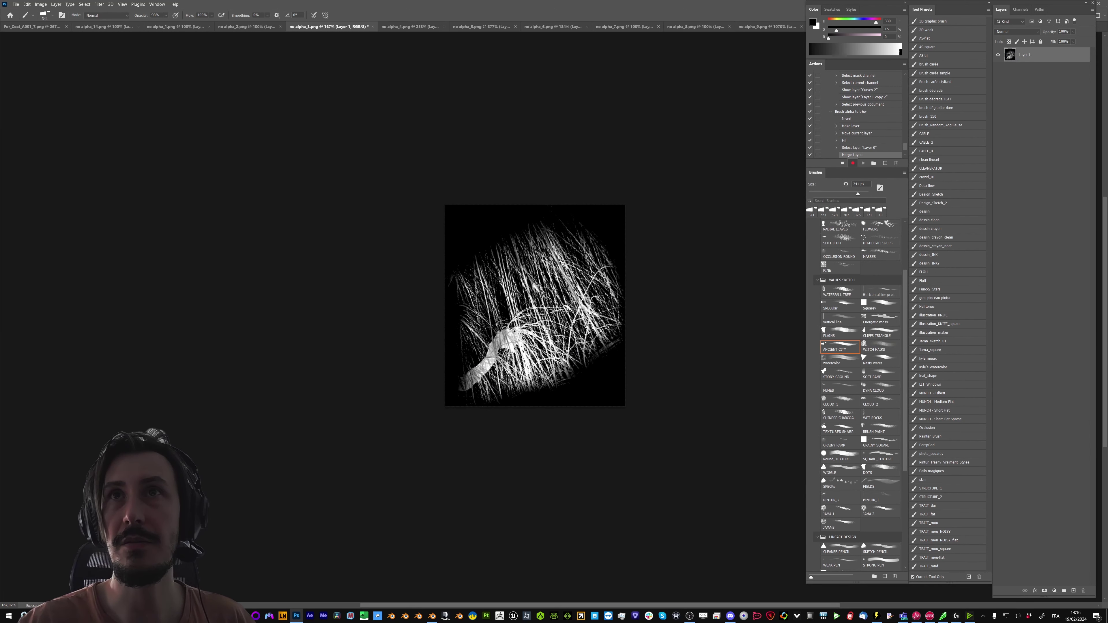
Save and close the converted brush image, and end the action recording
key(ctrl+s)
key(ctrl+w)
click(842, 162)
scroll(831, 118, up, 1)
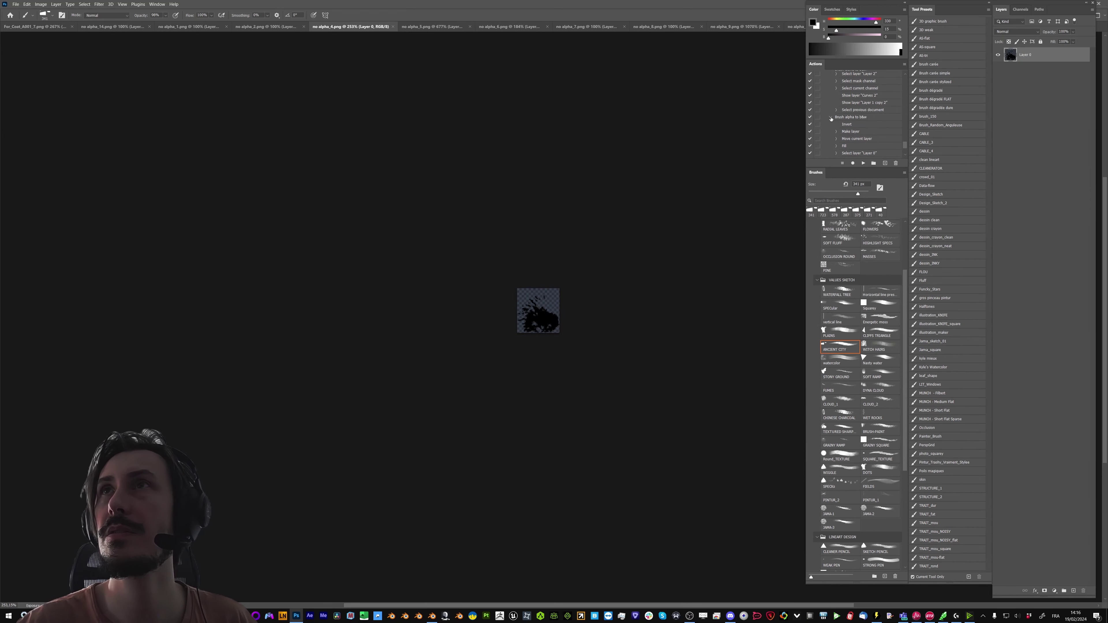
Run the "Brush alpha to b&w" action on each of the remaining open no alpha images
click(830, 117)
click(828, 126)
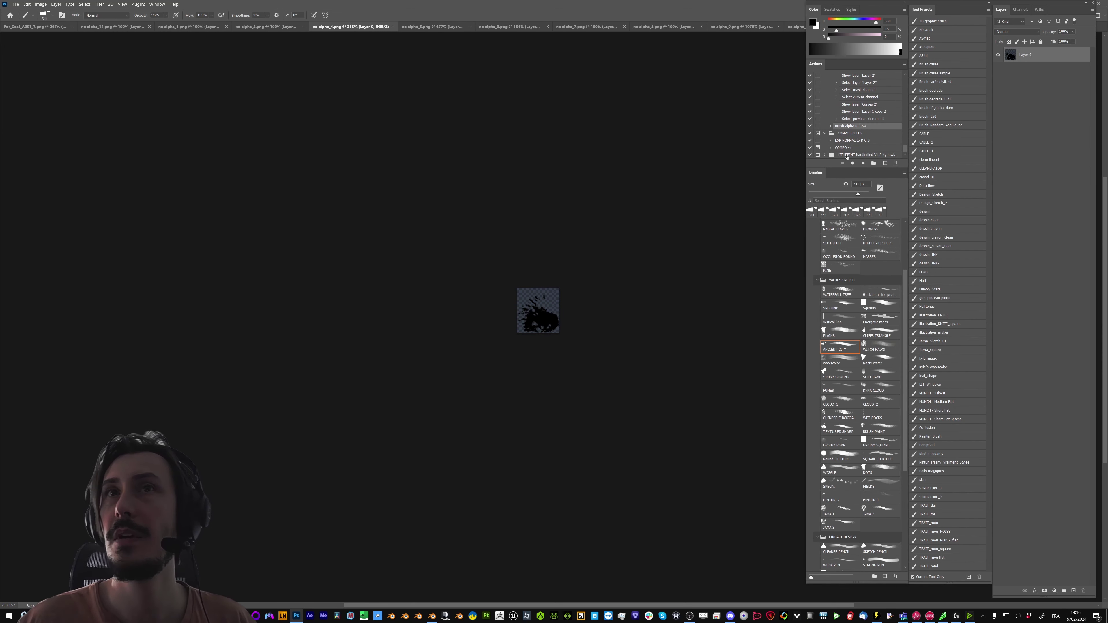
click(864, 164)
click(864, 164)
click(864, 164)
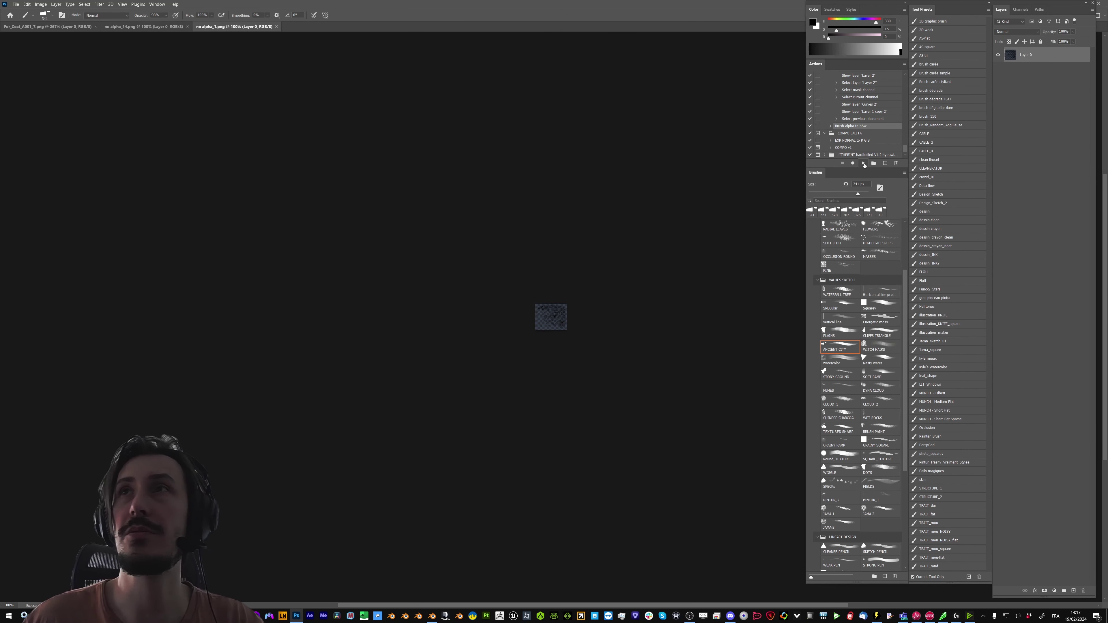
click(863, 163)
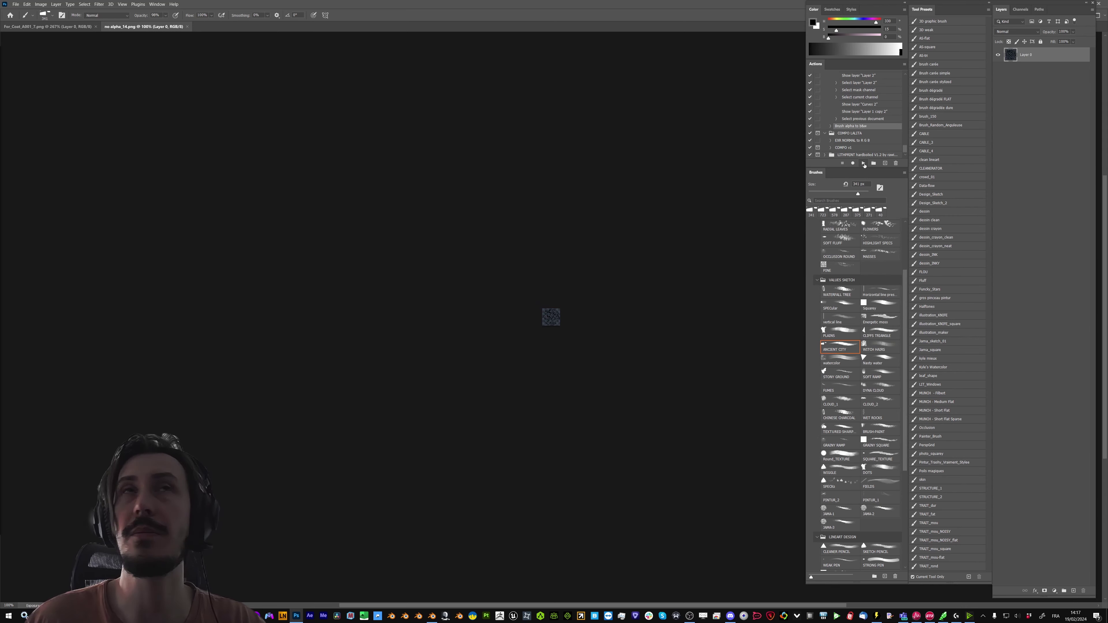
click(864, 164)
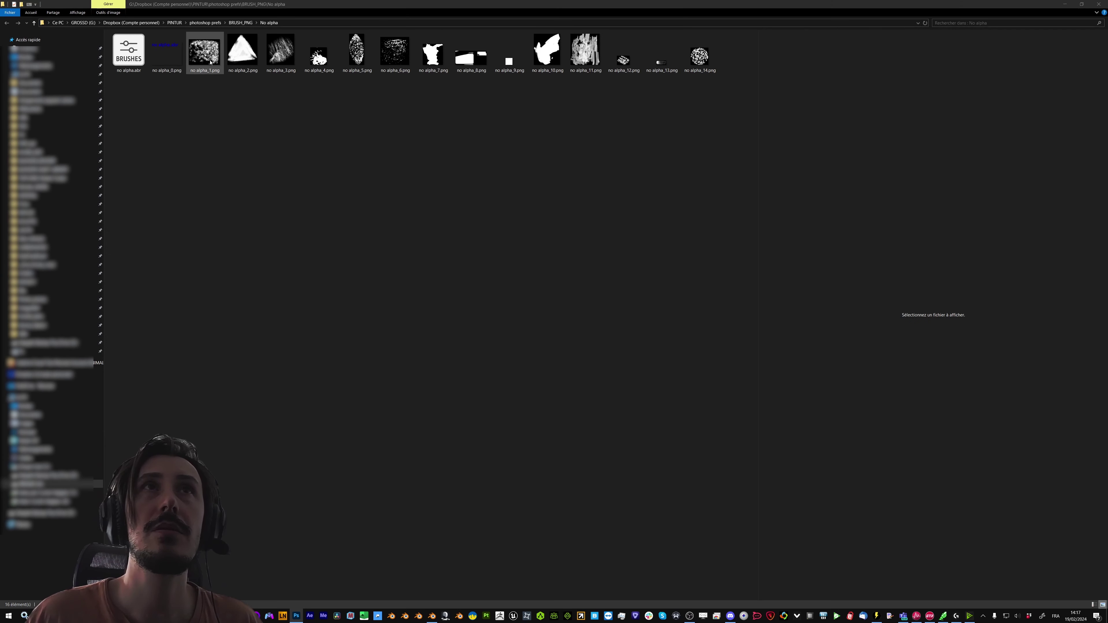
Preview the converted no alpha_1.png and no alpha_11.png in the file explorer
click(209, 54)
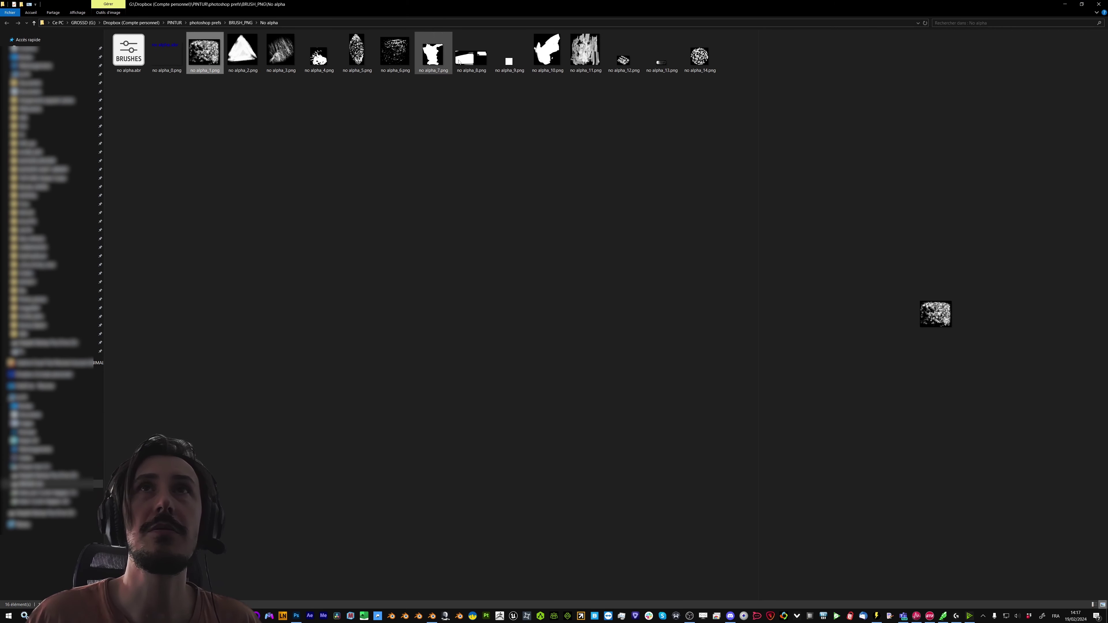
click(592, 61)
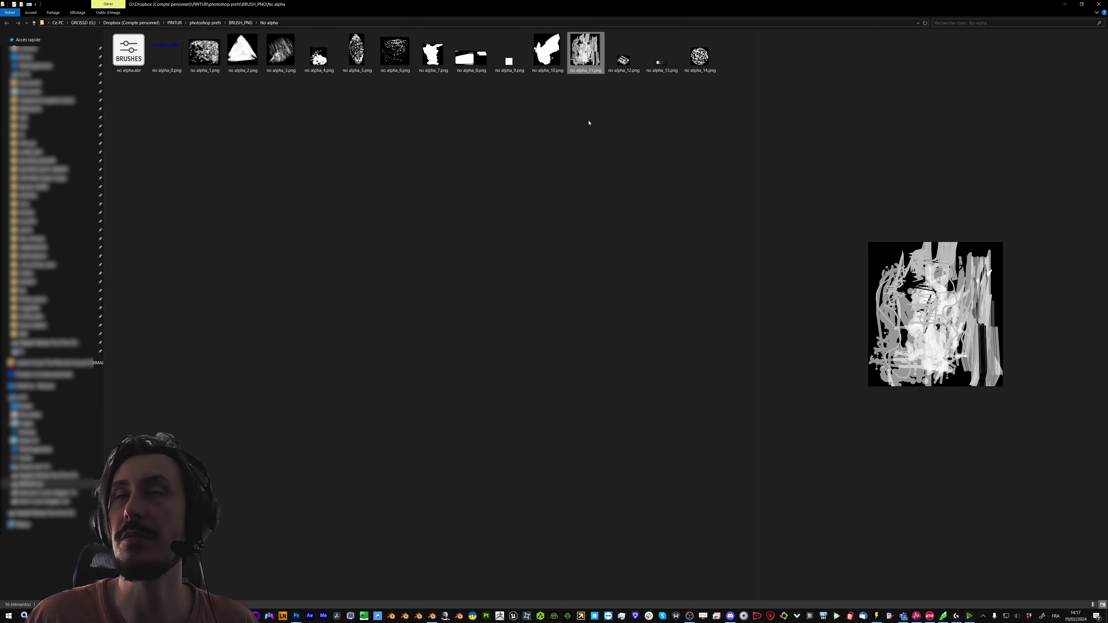
Switch to Blender and save the file as BRUSH_LIOK_01 in the asset library's Paint brush folder
key(alt+Tab)
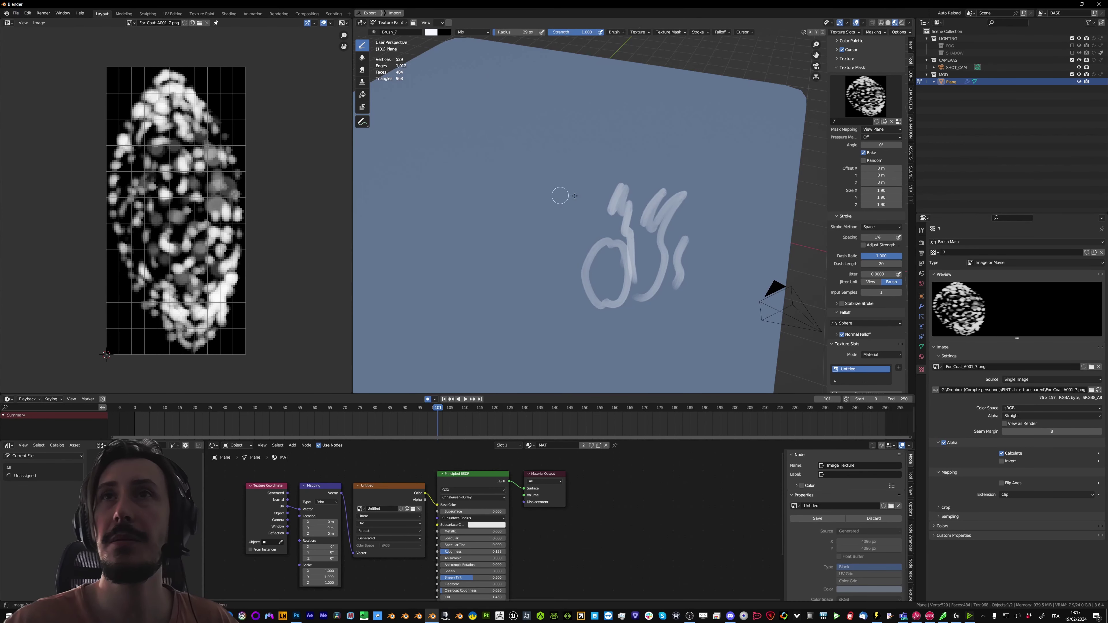
middle_drag(560, 195, 719, 215)
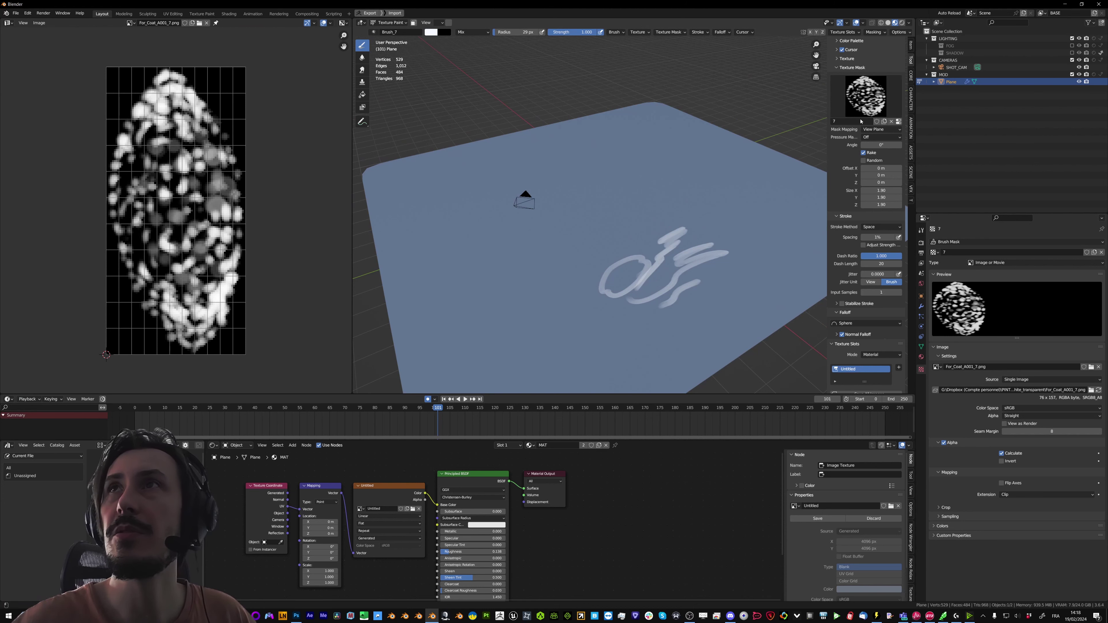
mouse_move(702, 240)
middle_down()
mouse_move(725, 242)
mouse_move(729, 229)
middle_up()
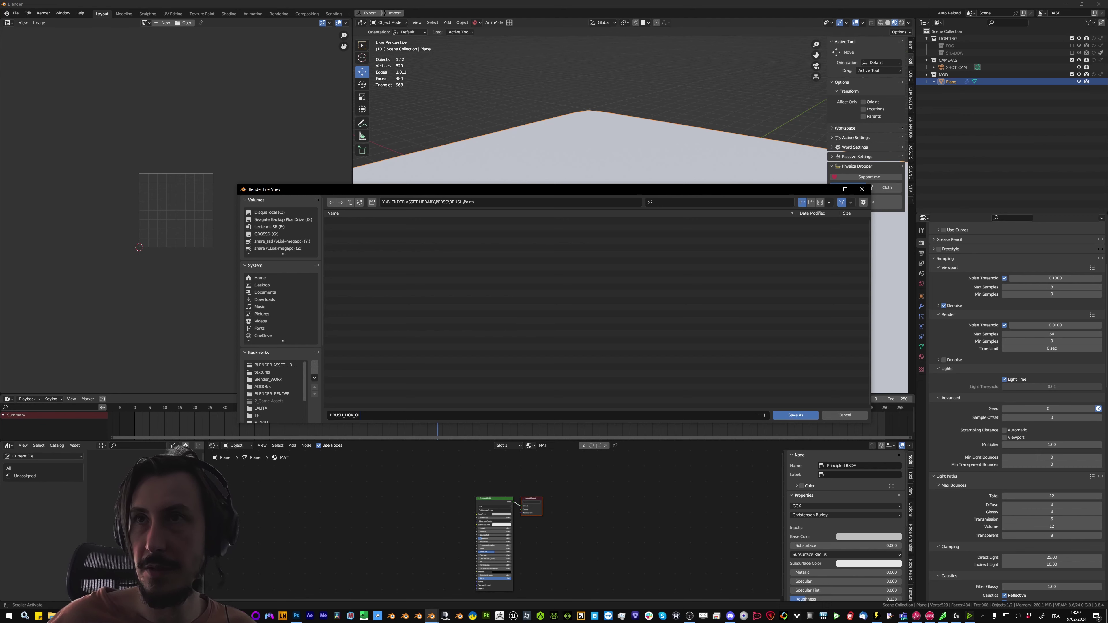
click(791, 415)
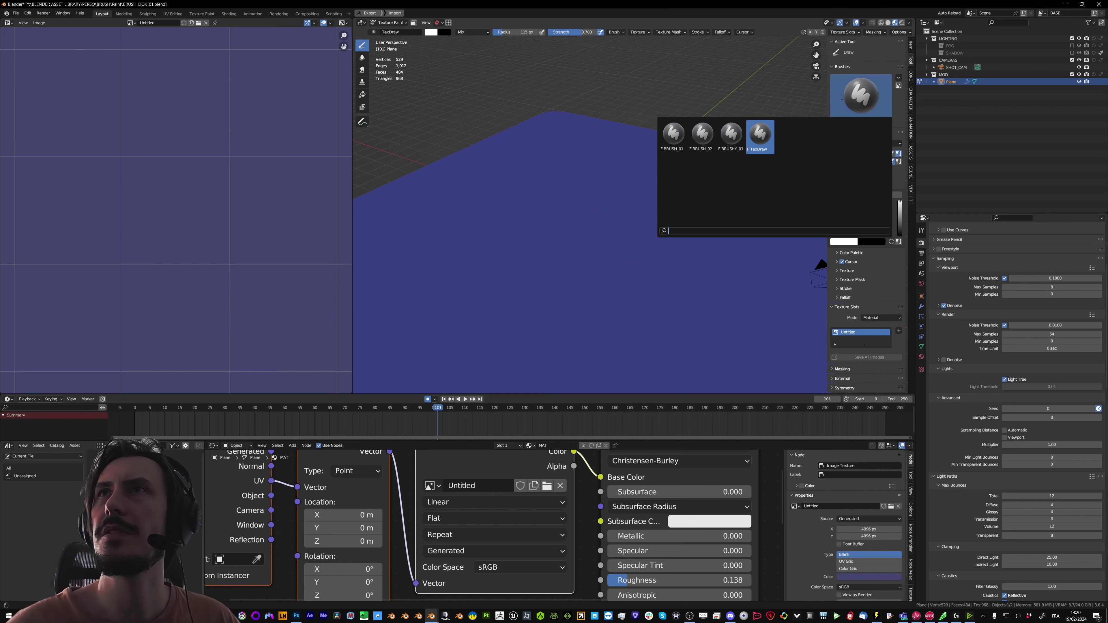
Choose the TexDraw brush and add a new brush based on it
click(759, 135)
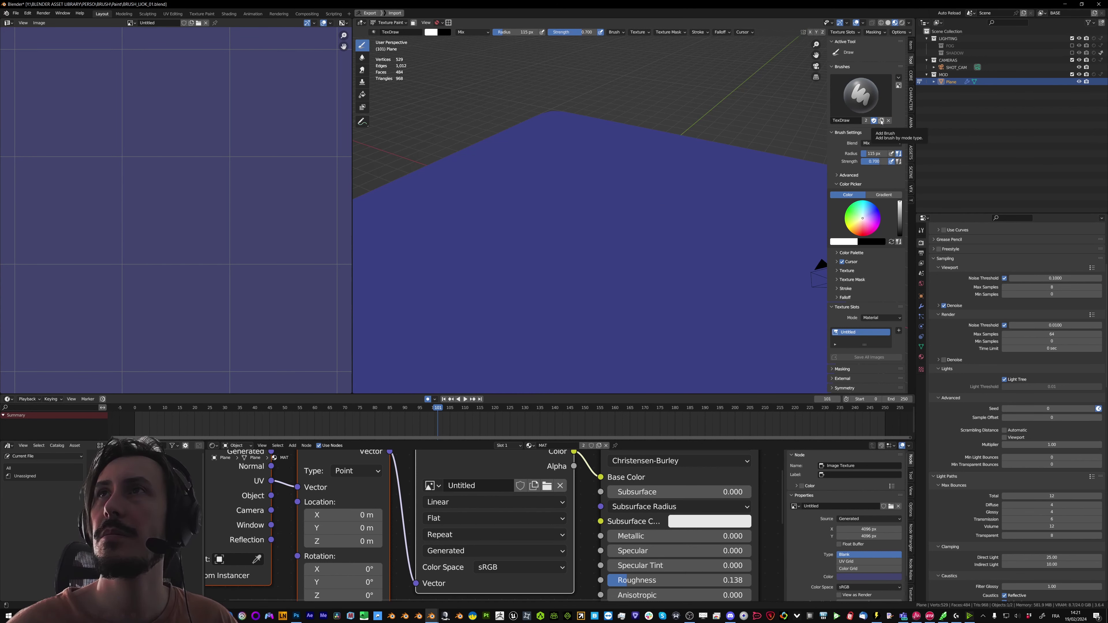
click(880, 121)
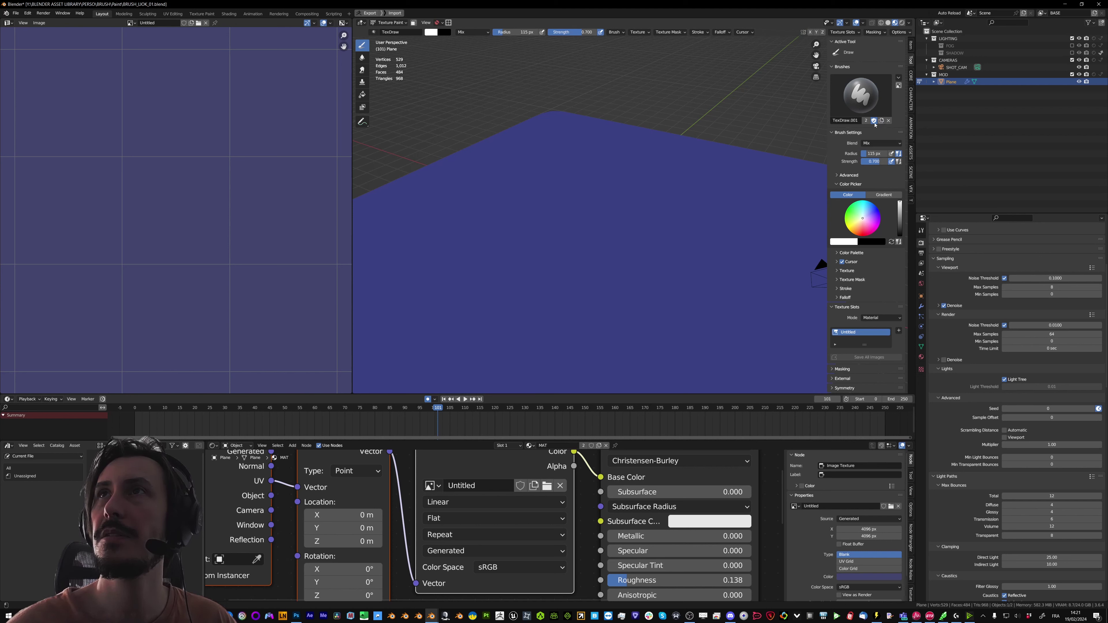
Switch to the file explorer and preview the brush images no alpha_1.png and no alpha_2.png
key(alt+Tab)
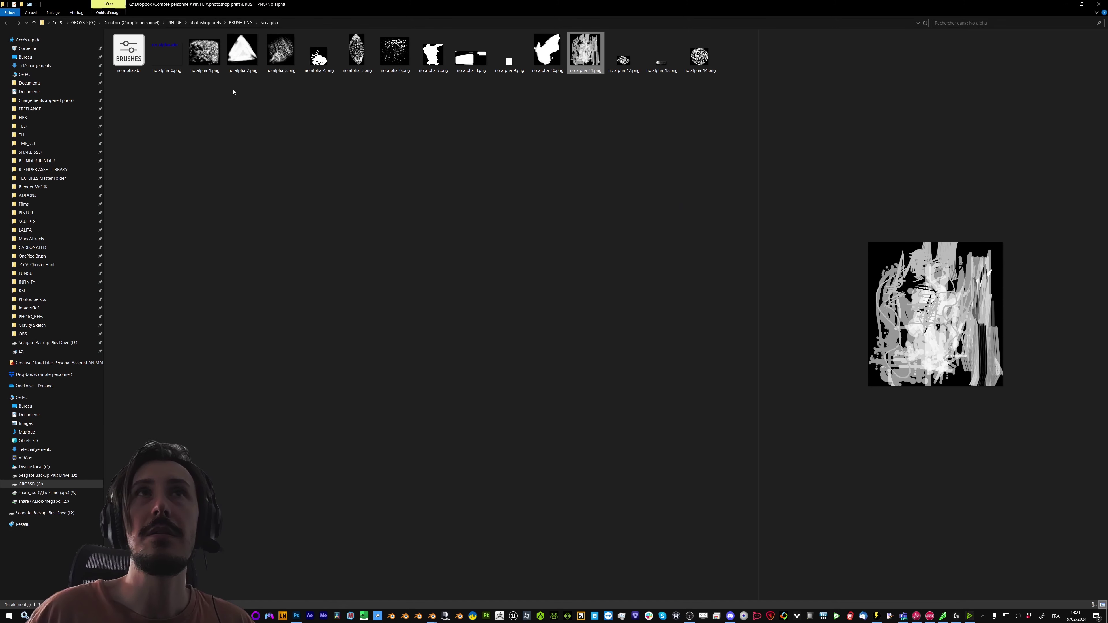
click(204, 50)
click(246, 53)
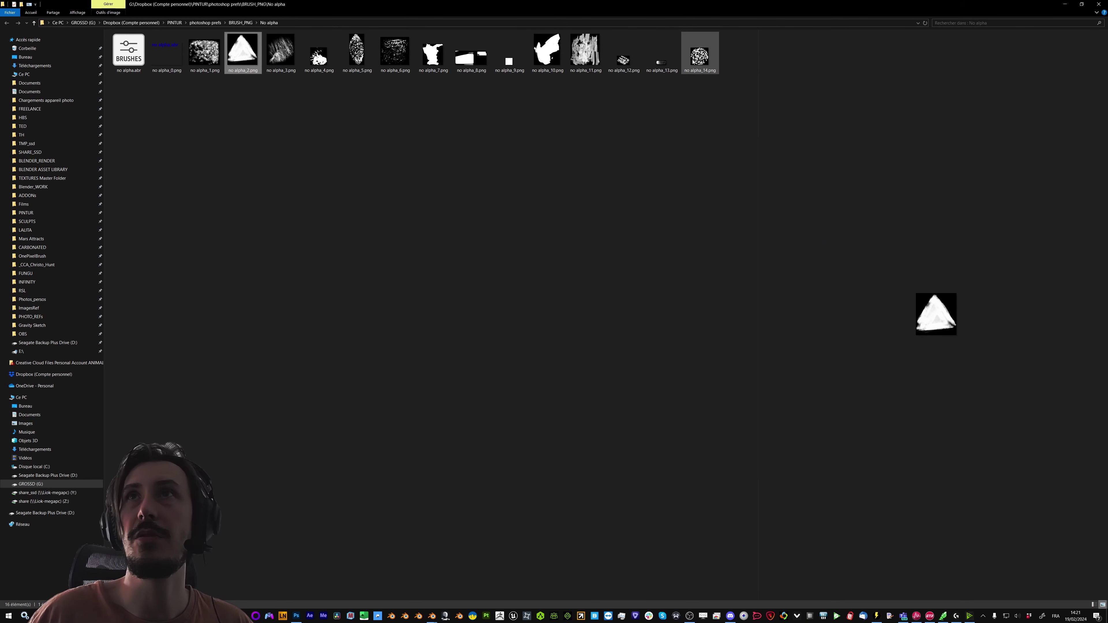
Back in Blender, add a new texture as brush_1's texture mask, show its texture properties and name it 1
key(alt+Tab)
click(838, 252)
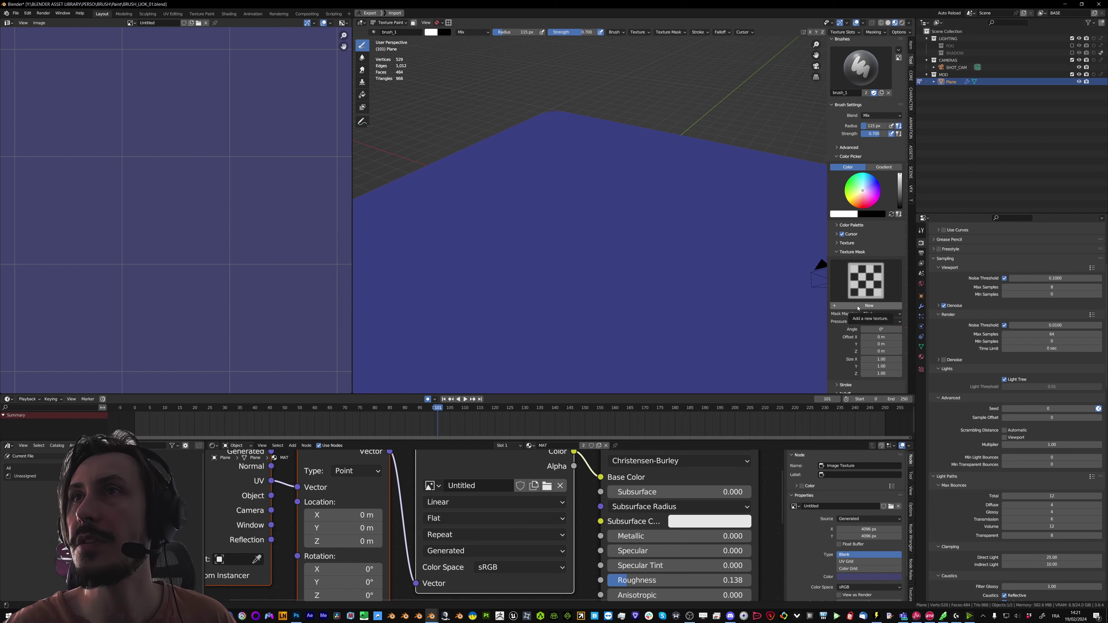
click(857, 305)
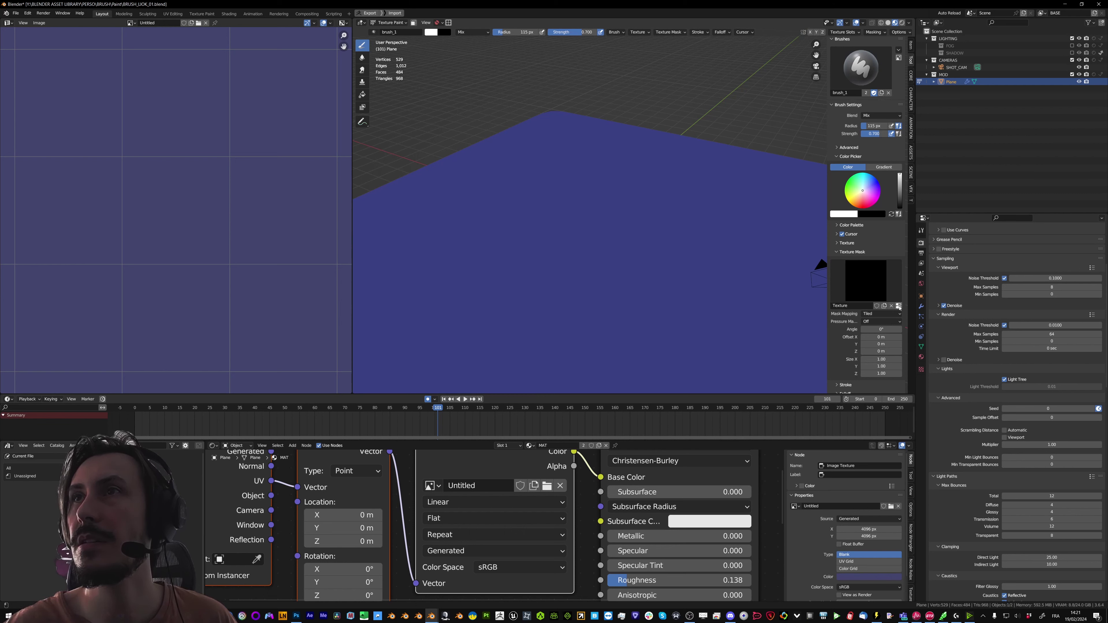
click(898, 305)
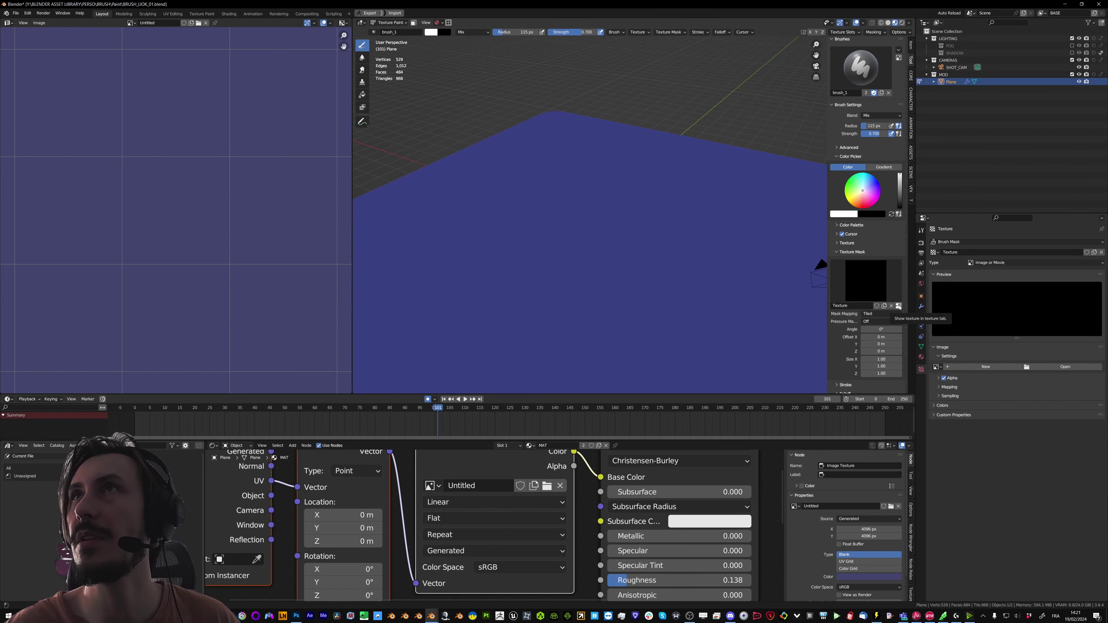
double_click(848, 306)
text(1)
key(Return)
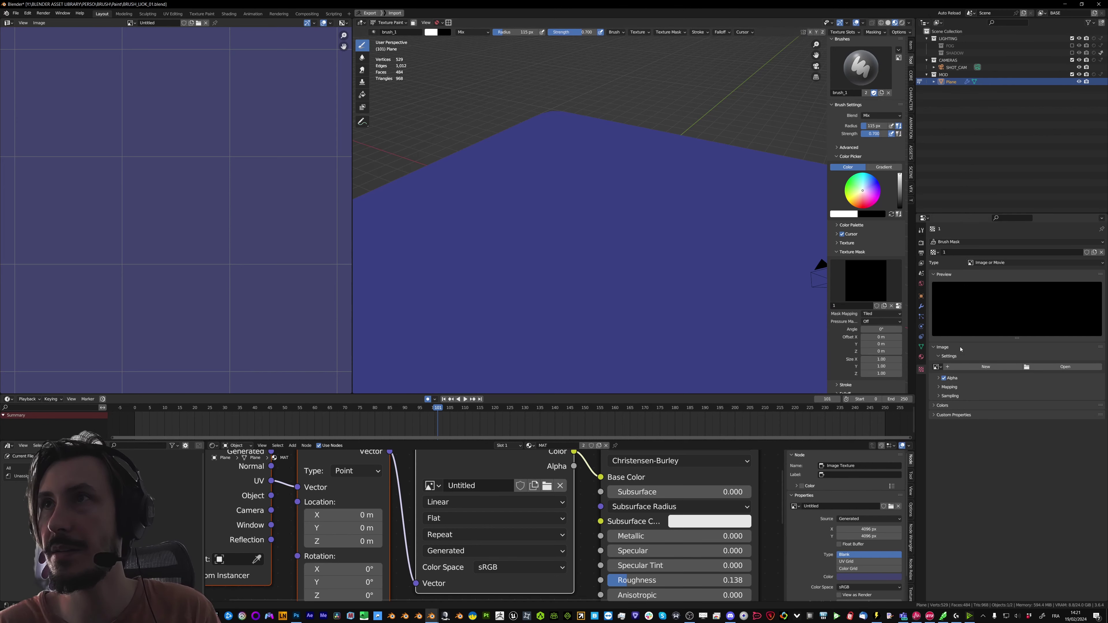
Load no alpha_1.png from the BRUSH_PNG\No alpha folder as the image of texture 1
click(1042, 367)
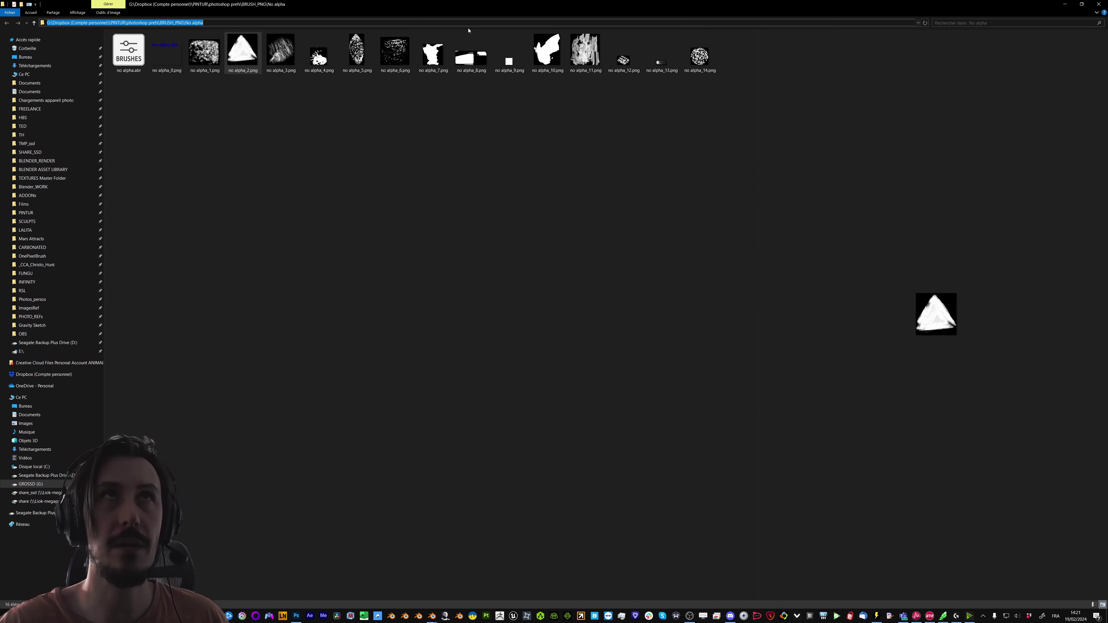
key(alt+Tab)
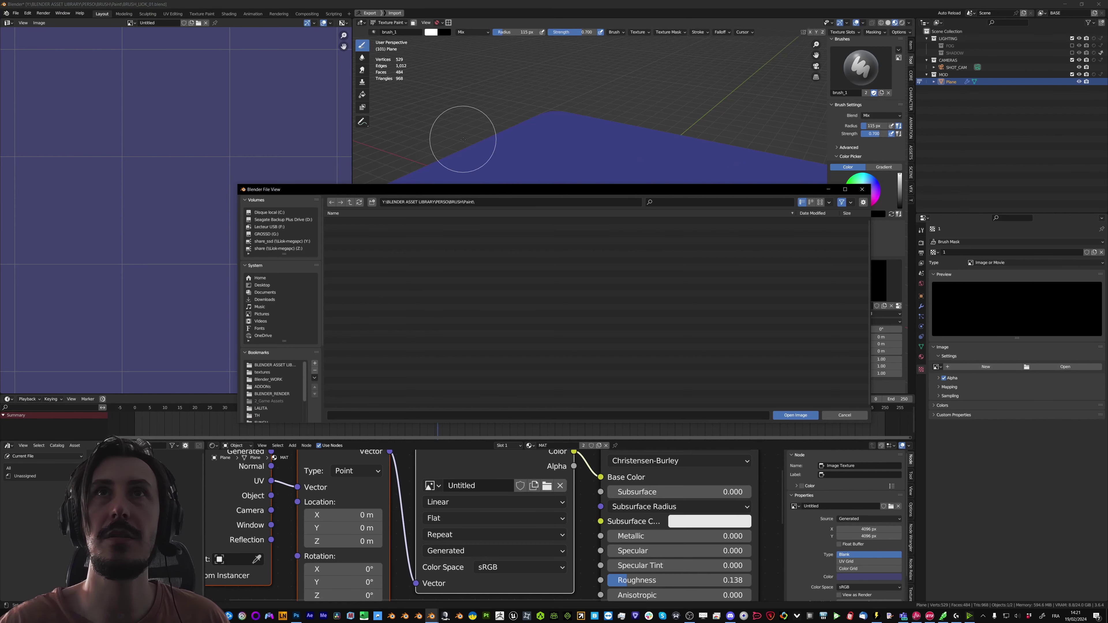
click(479, 201)
text(G:\Dropbox (Compte personnel)\PINTUR\photoshop prefs\BRUSH_PNG\No alpha)
Set the mask image's extension to Clip with calculated alpha, and set the brush's mask mapping to View Plane
click(1017, 475)
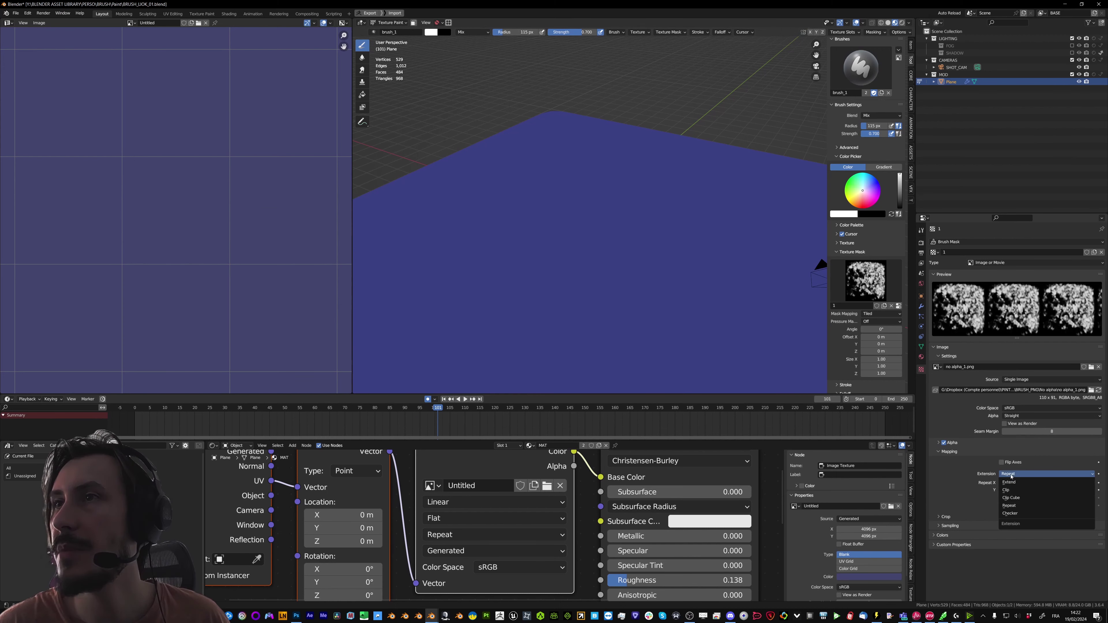
click(1010, 491)
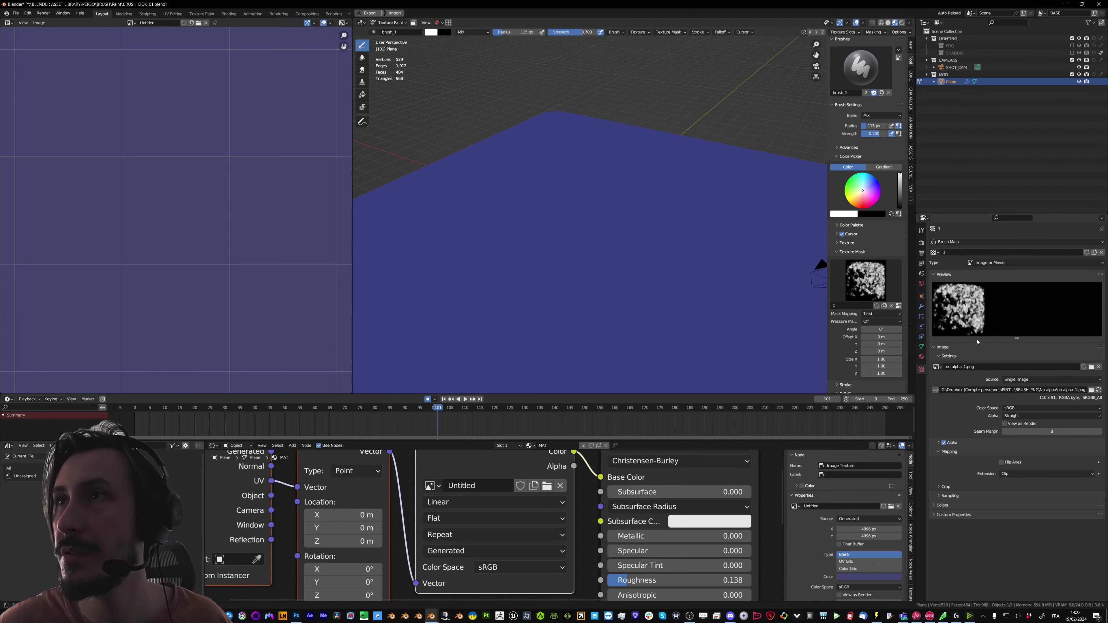
click(999, 443)
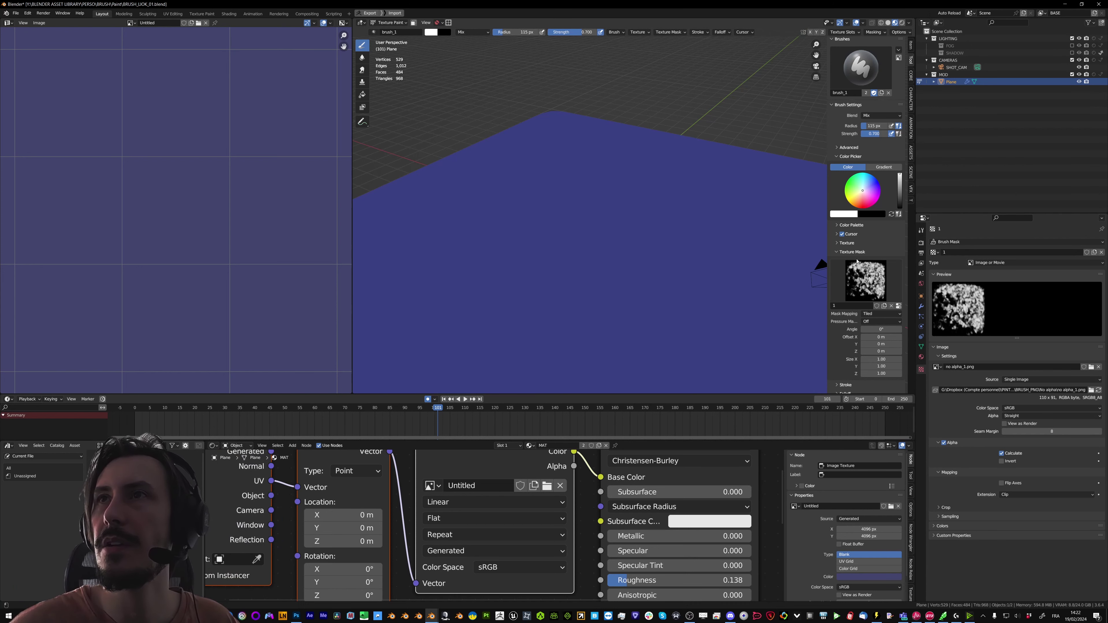
click(876, 313)
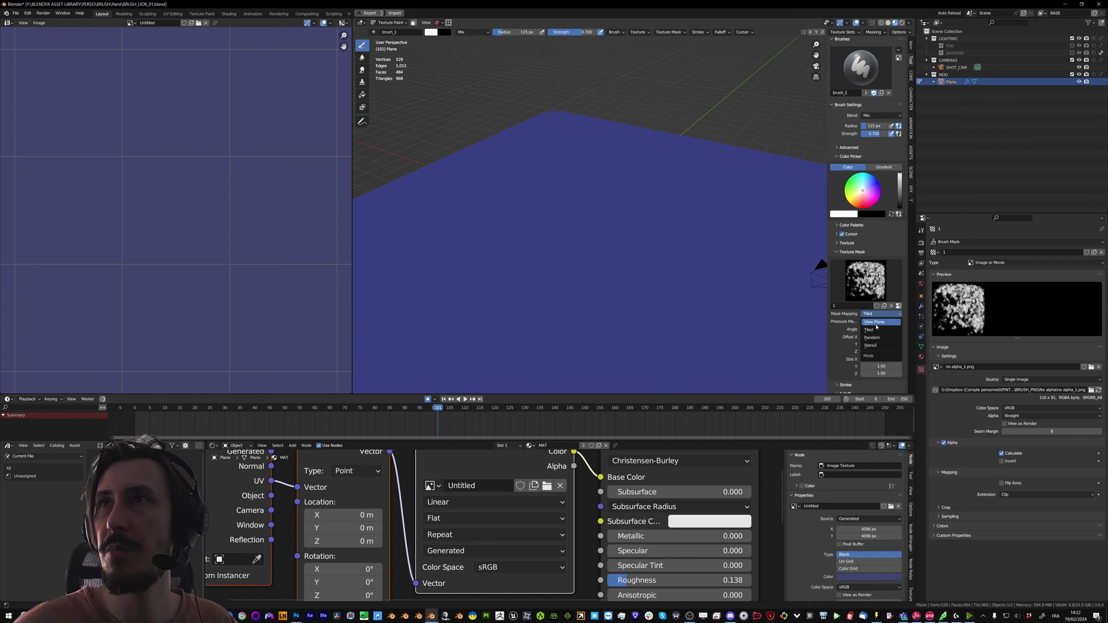
click(876, 323)
Set the texture mask size to 2.00 on all axes and the brush falloff to Constant
scroll(876, 326, down, 3)
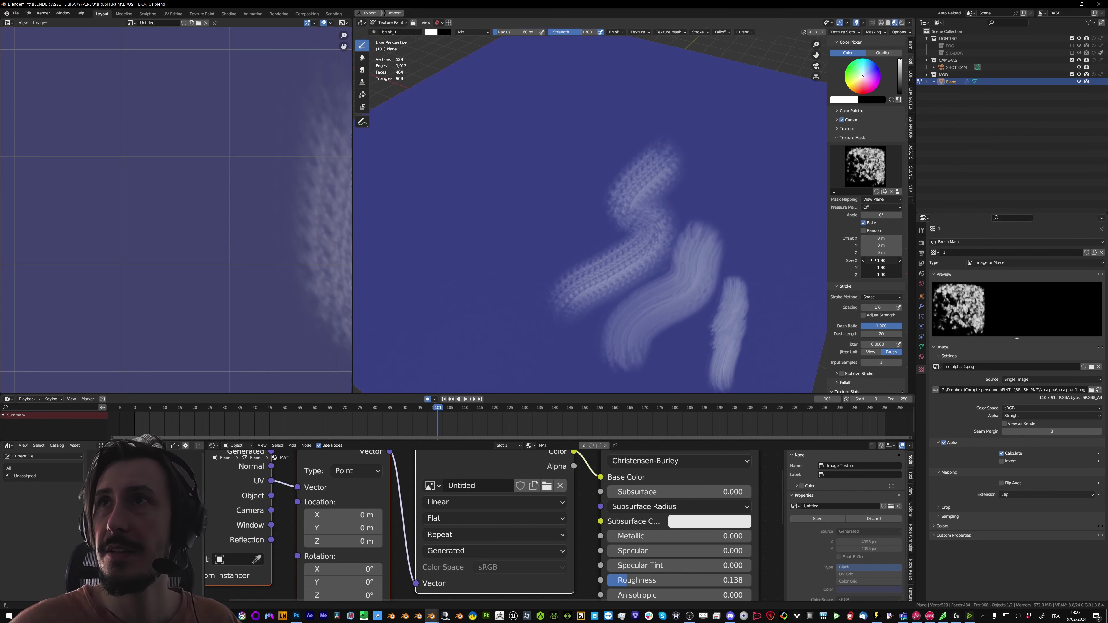
drag(873, 260, 878, 261)
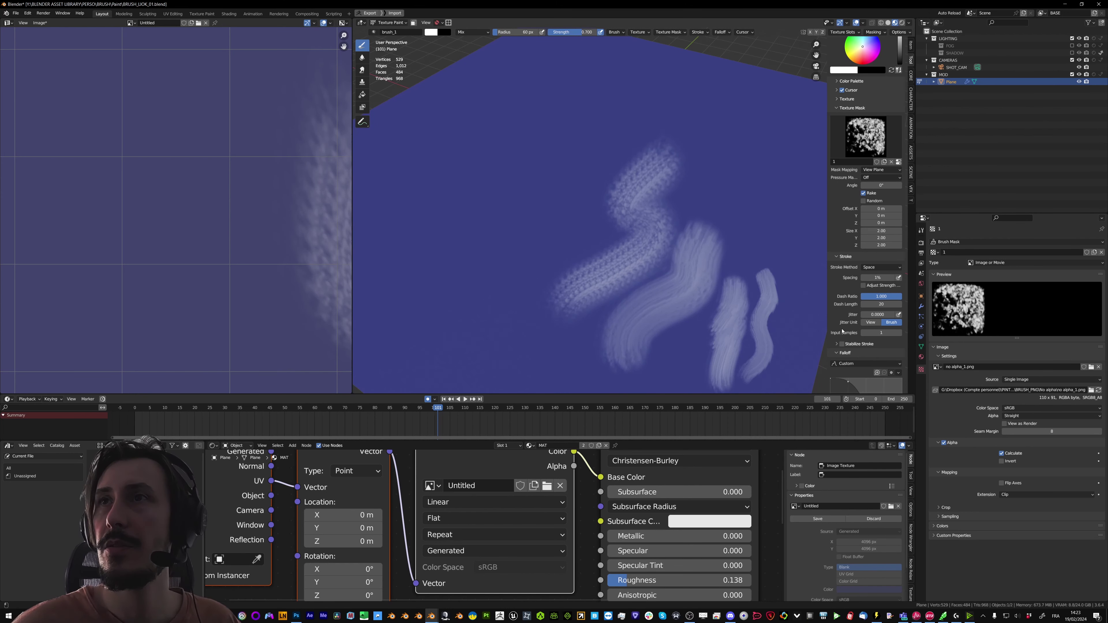
scroll(830, 332, down, 5)
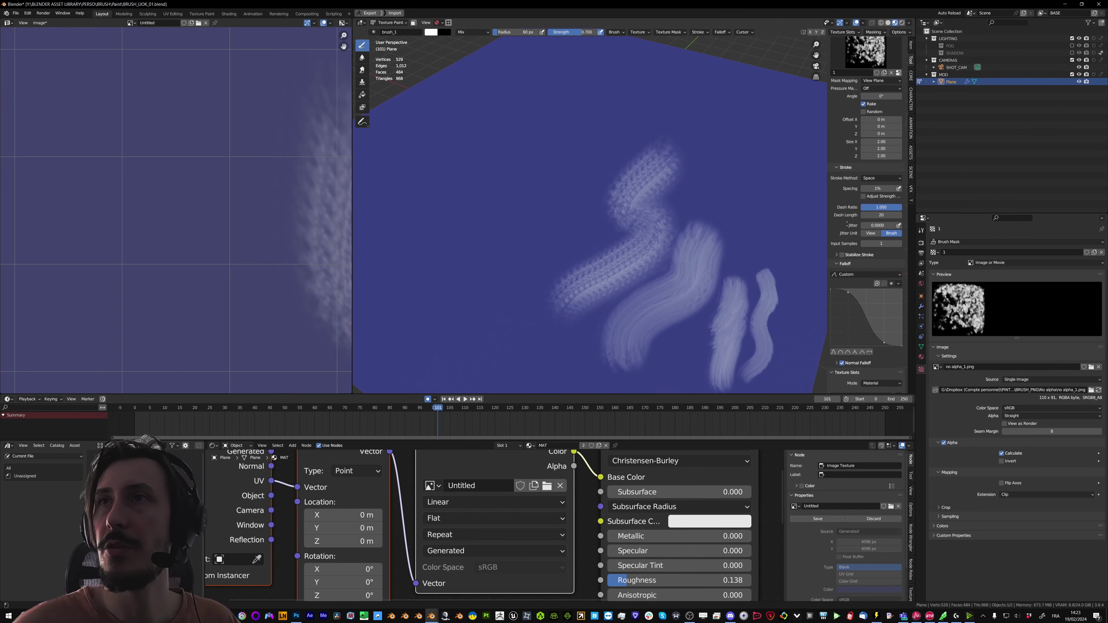
click(849, 274)
click(851, 350)
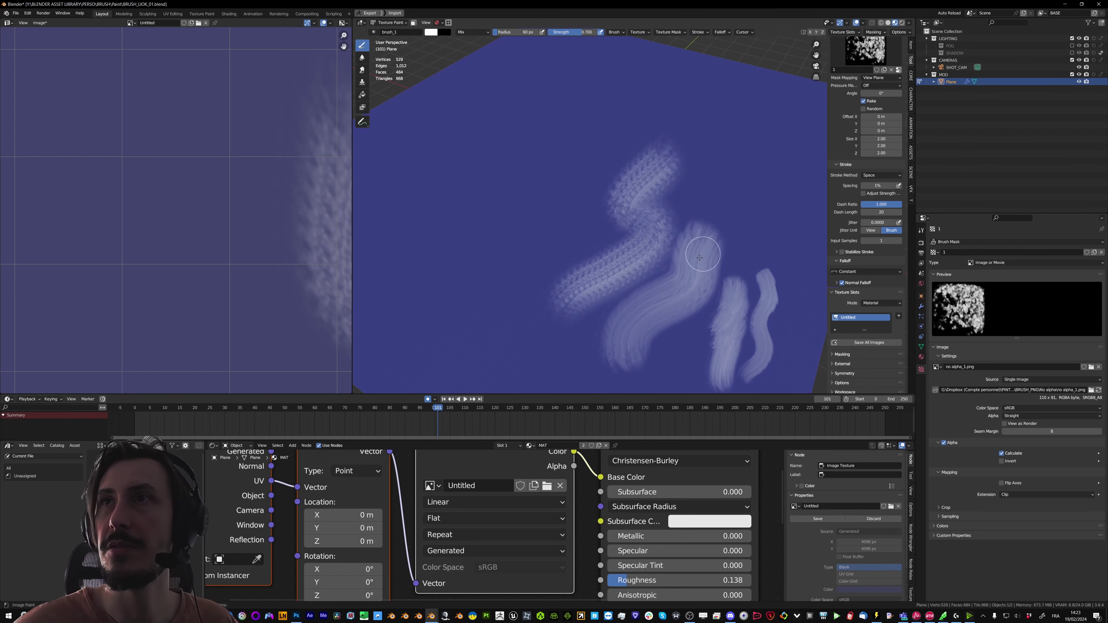
Paint a test stroke on the plane beside the existing strokes
middle_drag(699, 257, 712, 245)
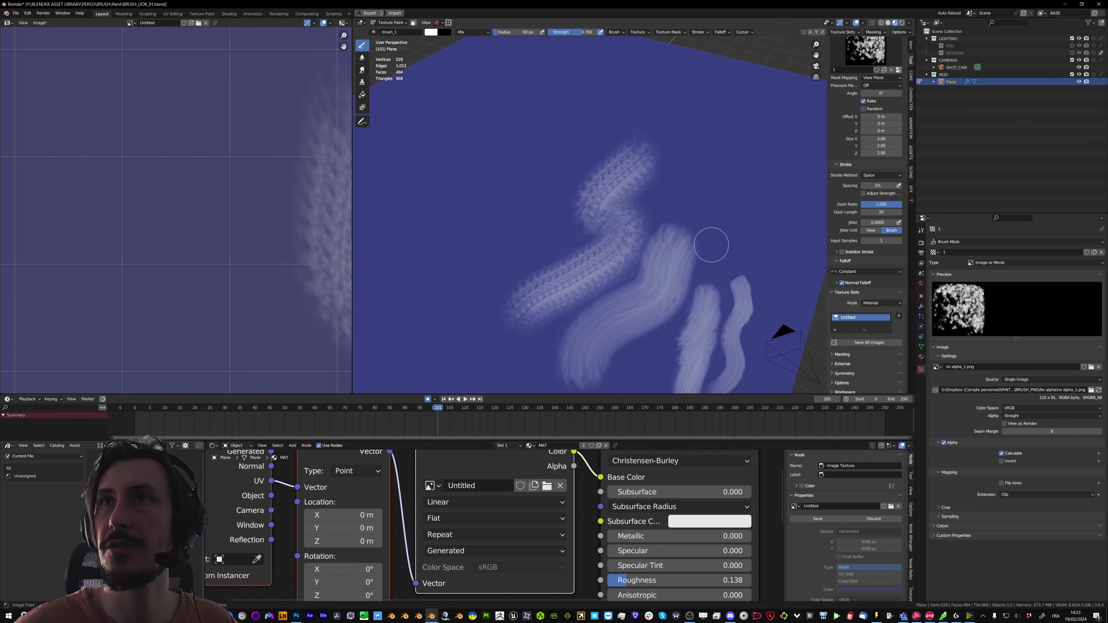
scroll(722, 239, up, 2)
mouse_move(749, 223)
mouse_down()
mouse_move(724, 299)
mouse_move(785, 266)
mouse_up()
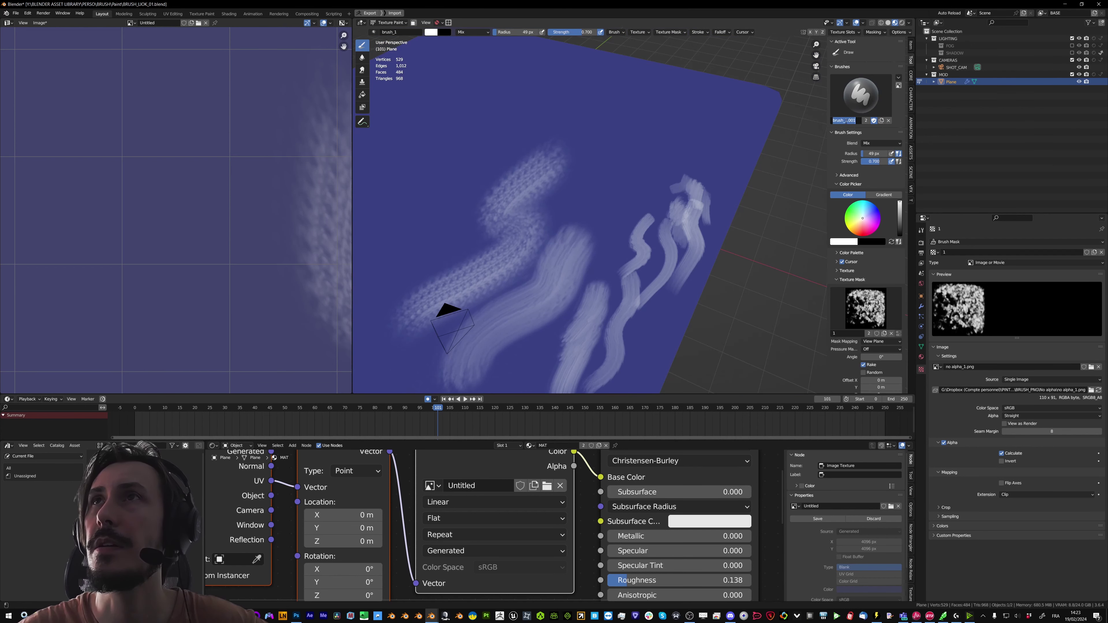
Name the new copy of brush_1 brush_2
drag(844, 120, 868, 118)
text(2)
key(Return)
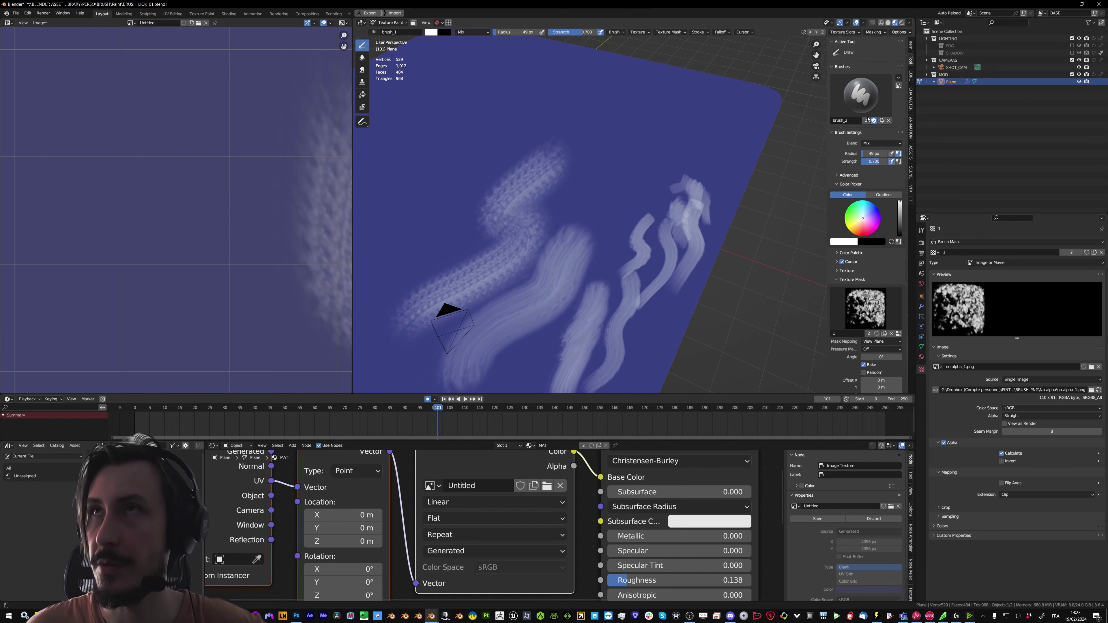
Give brush_2 its own texture mask copy named 2 and load no alpha_2.png as its image
click(869, 334)
double_click(859, 333)
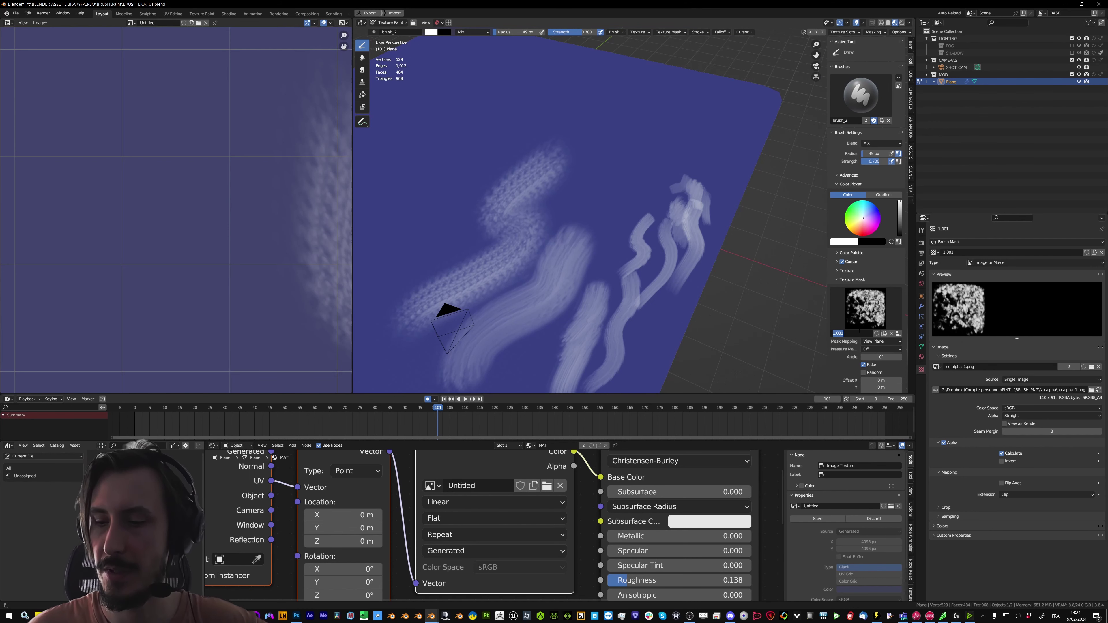
text(2)
key(Return)
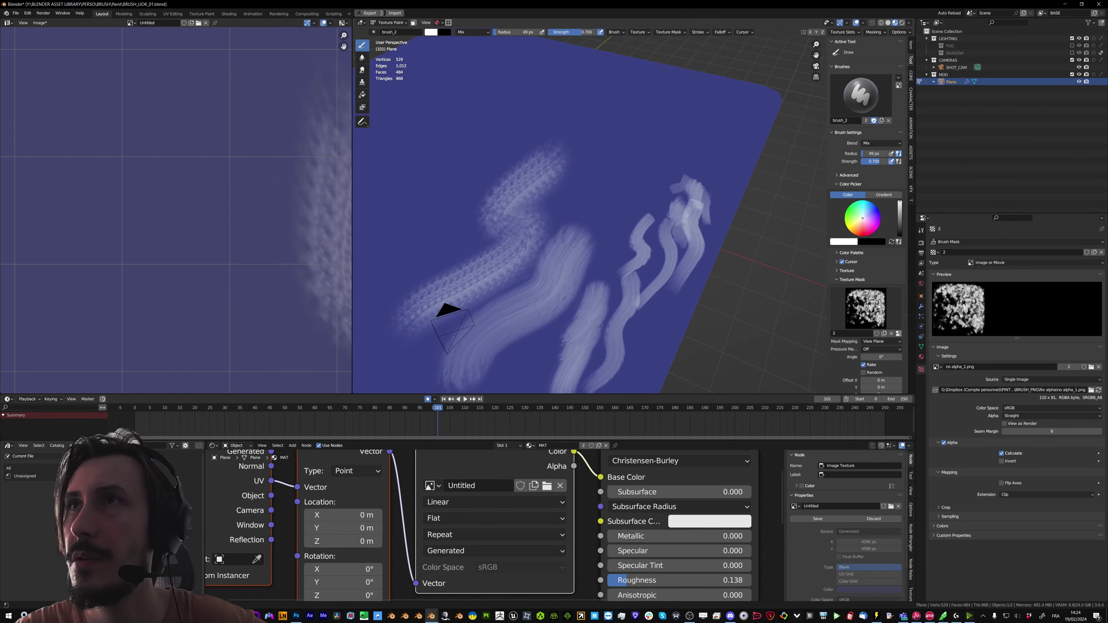
click(865, 307)
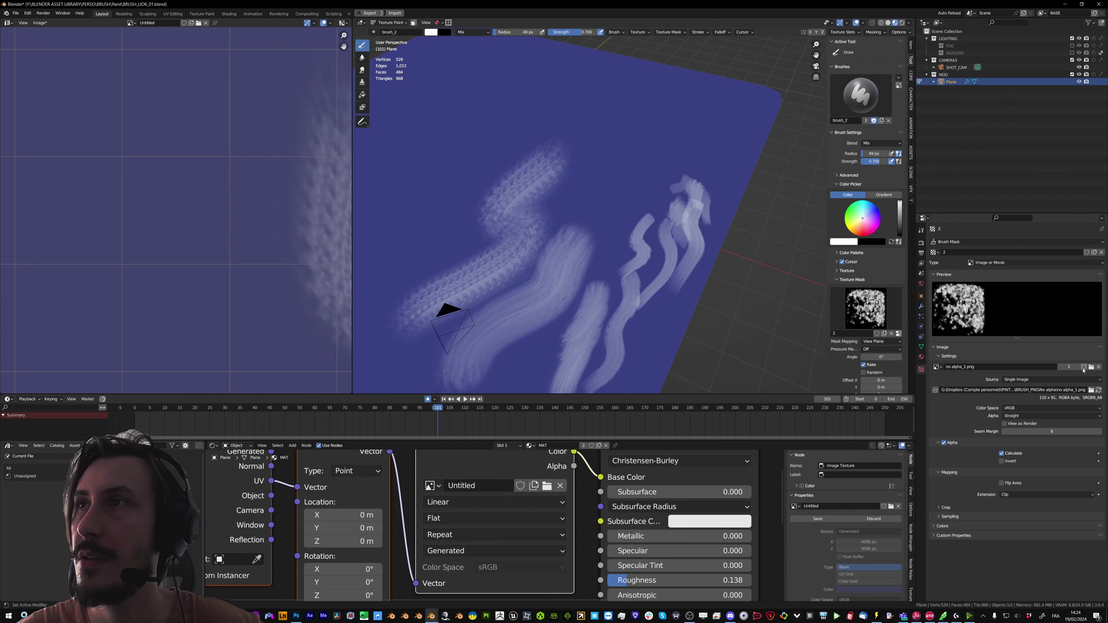
click(1091, 367)
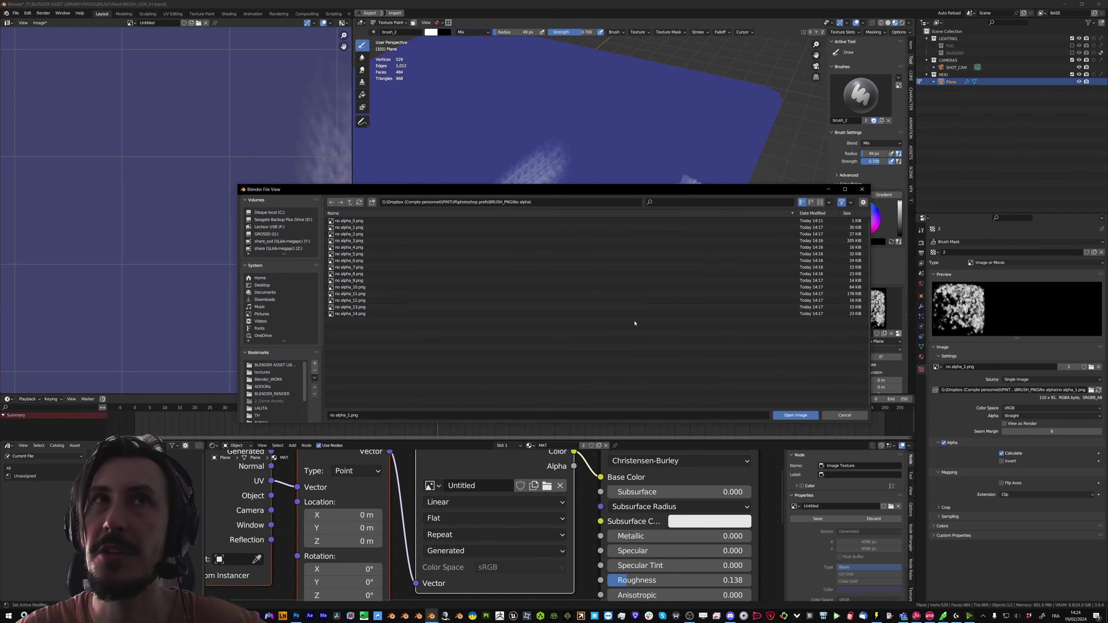
double_click(357, 235)
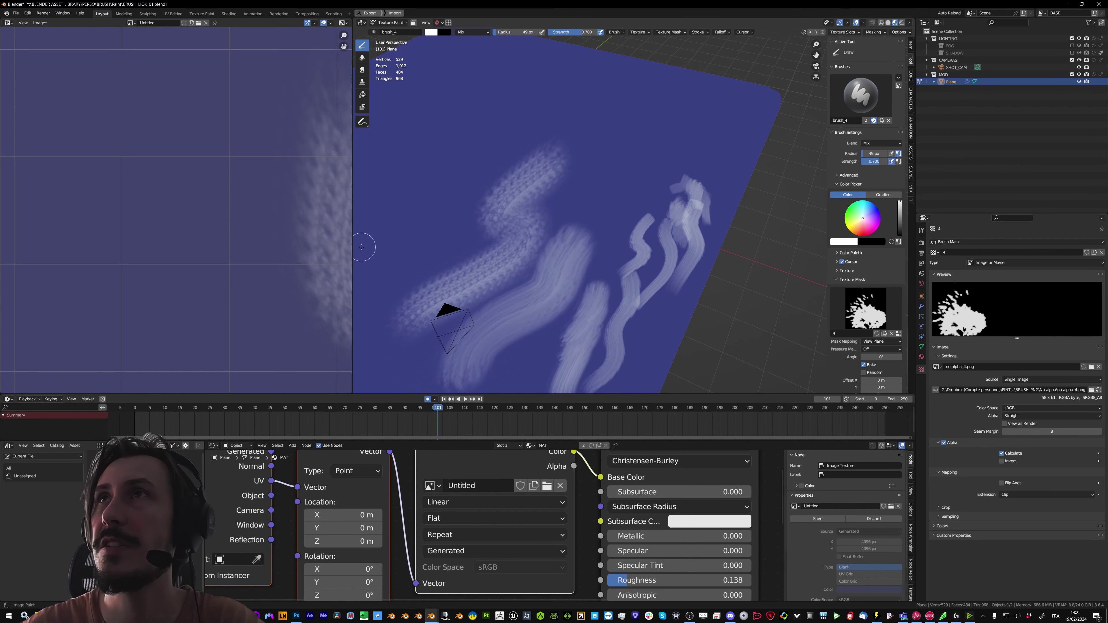
Duplicate brush_4 as brush_5 and name its texture mask 5
click(866, 121)
click(848, 120)
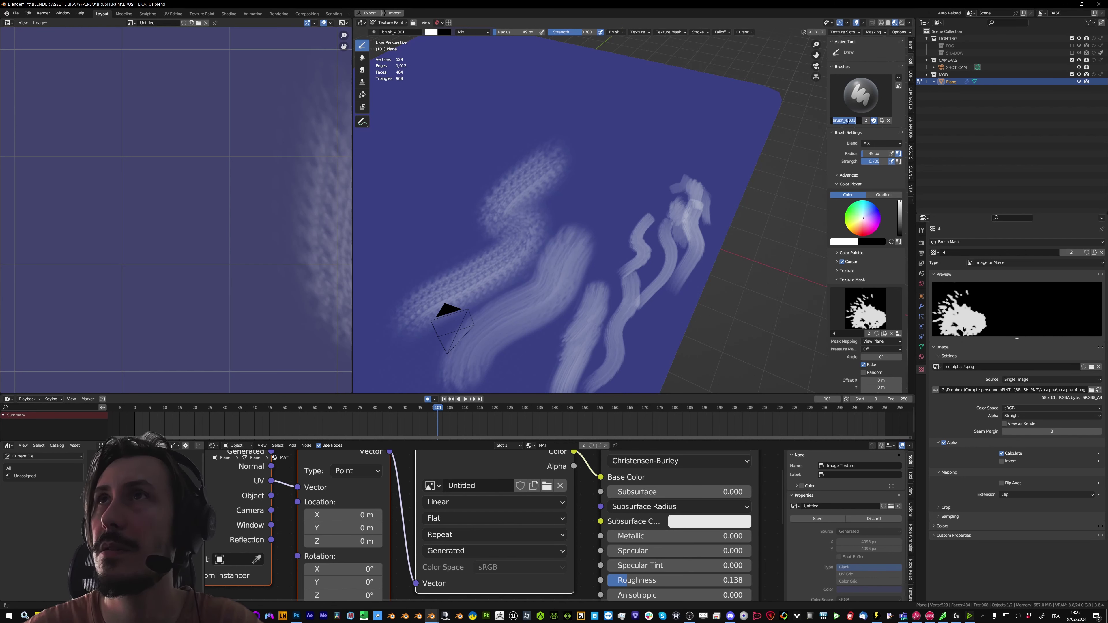
text(brush_5)
key(Return)
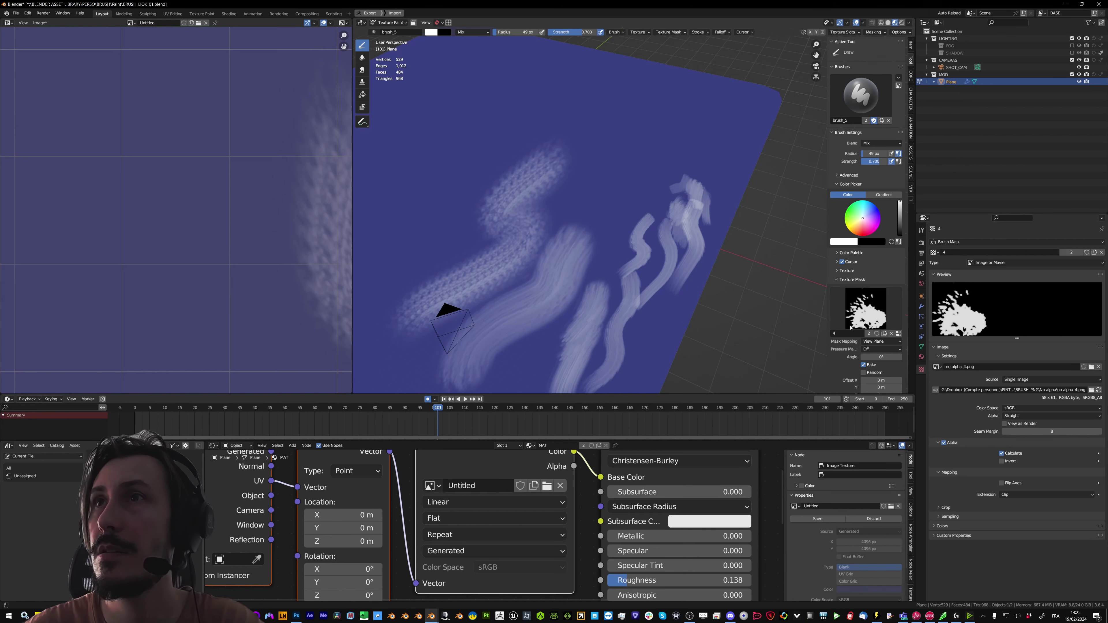
double_click(844, 333)
text(5)
key(Return)
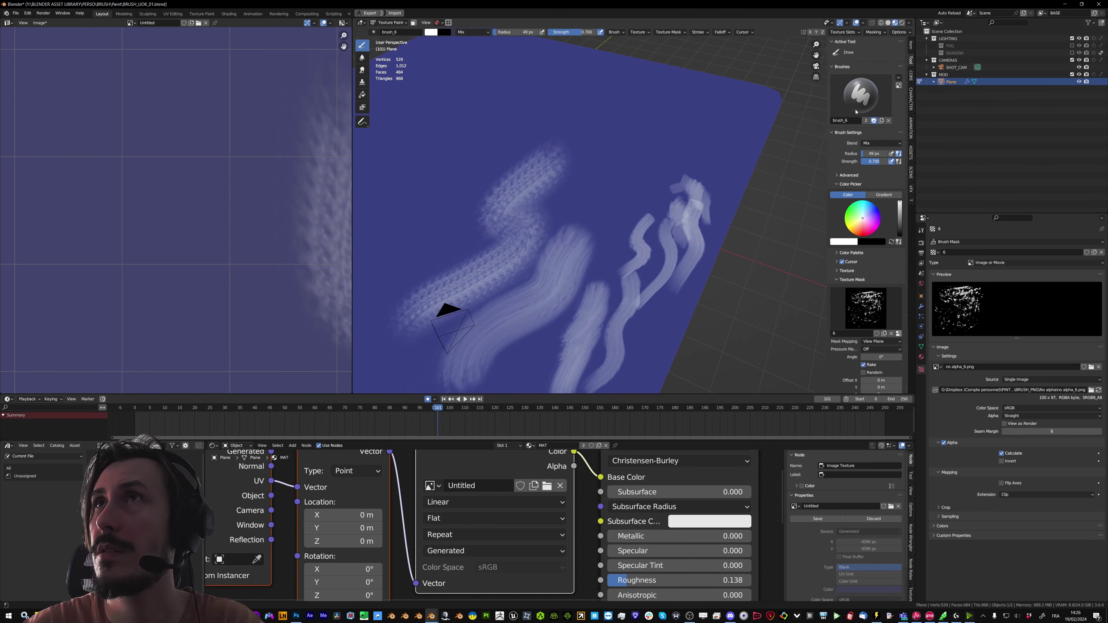
Duplicate texture mask 6 and name the copy 7
click(884, 333)
double_click(844, 333)
text(7)
key(Return)
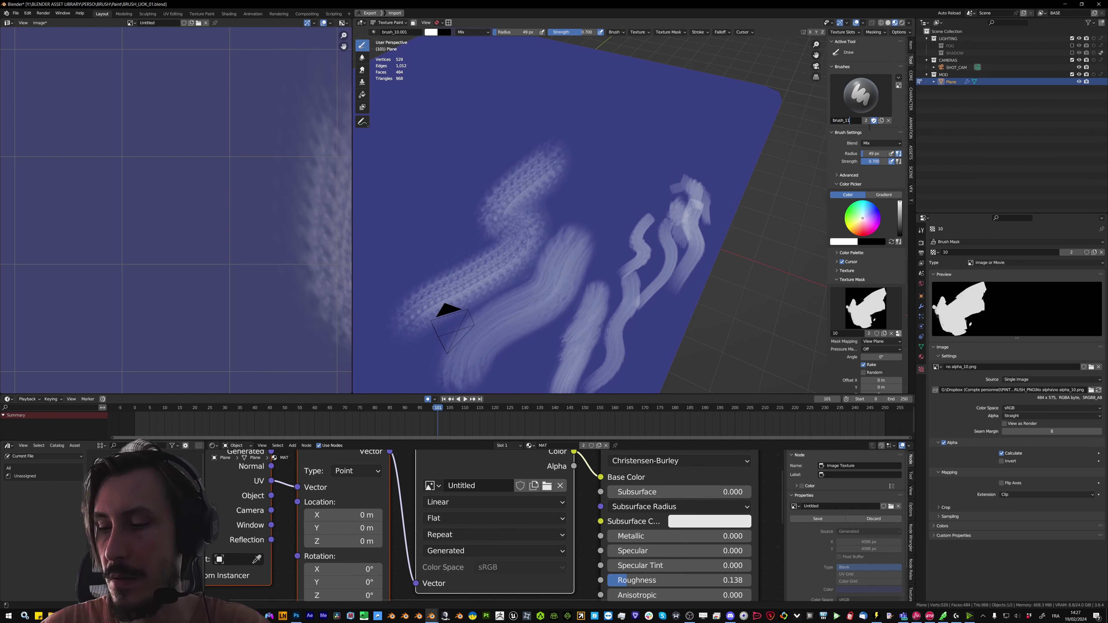
Name the copy of brush_10 brush_11 and give it its own texture mask 11 using no alpha_11.png
key(Return)
click(884, 333)
double_click(844, 332)
text(1)
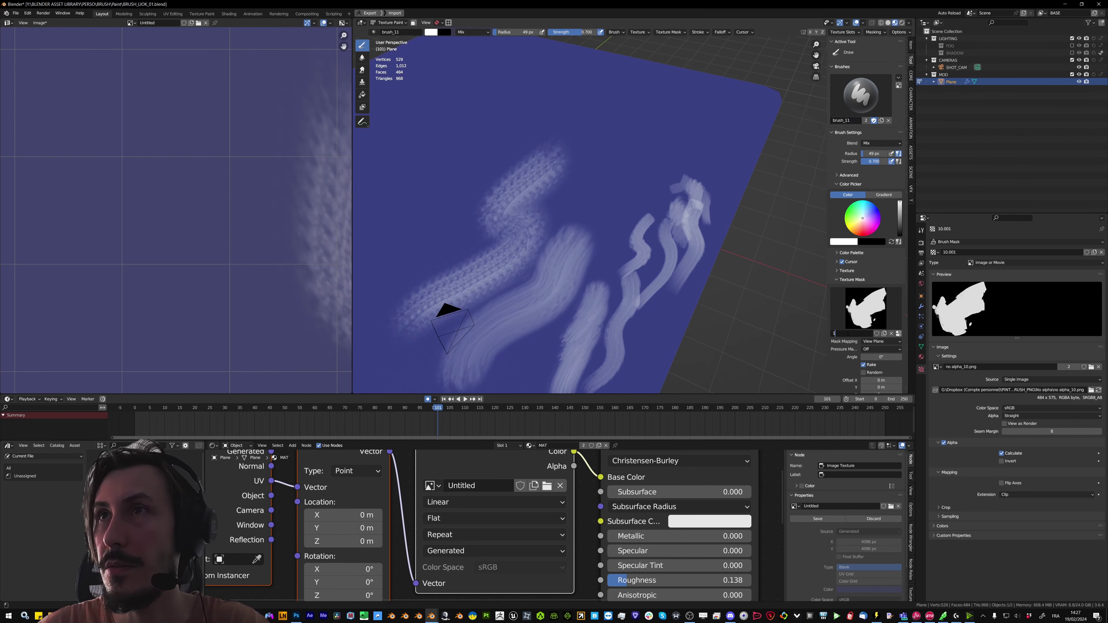
text(1)
key(Return)
click(1091, 367)
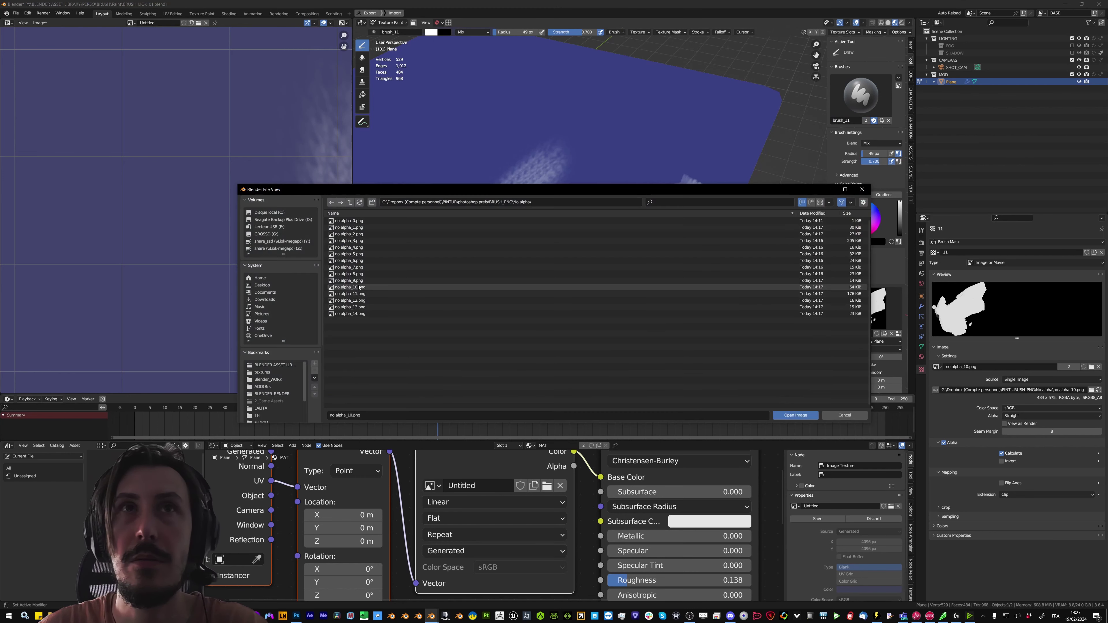
double_click(354, 293)
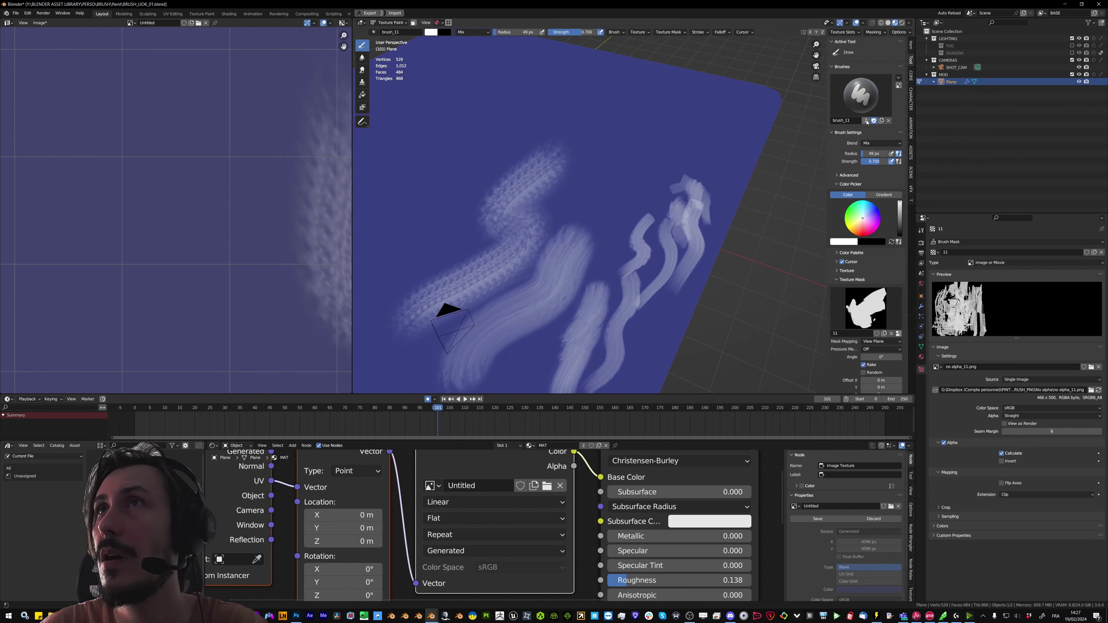
Duplicate brush_11 and name the copy brush_12
click(865, 121)
click(847, 121)
drag(847, 121, 866, 120)
text(12)
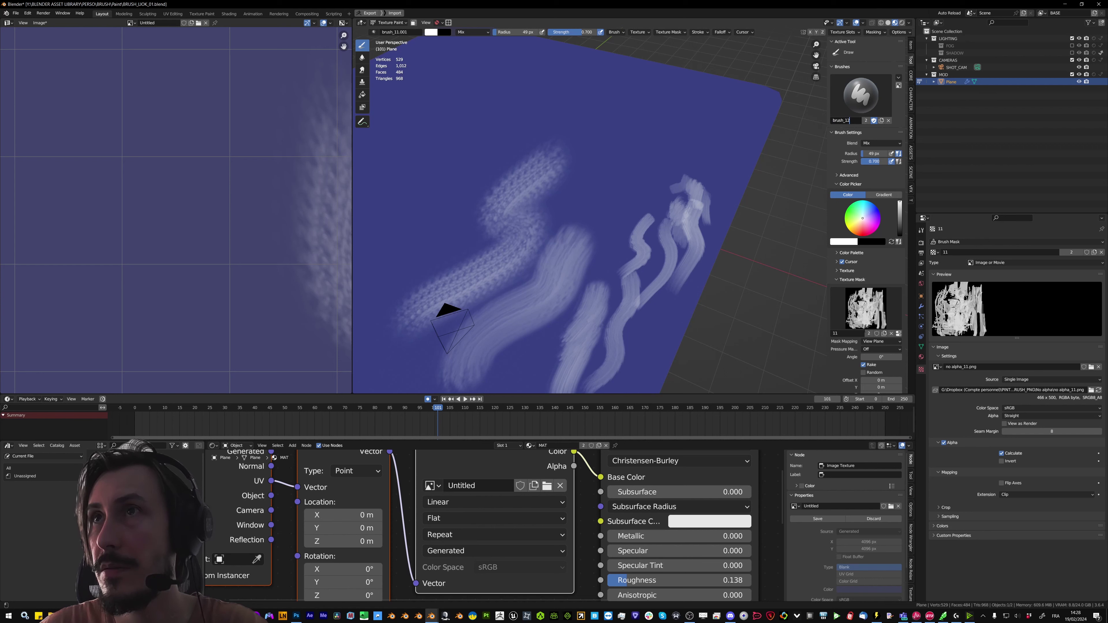
key(Return)
Give brush_12 its own texture mask copy named 12 and load no alpha_12.png as its image
click(868, 334)
click(847, 334)
text(12)
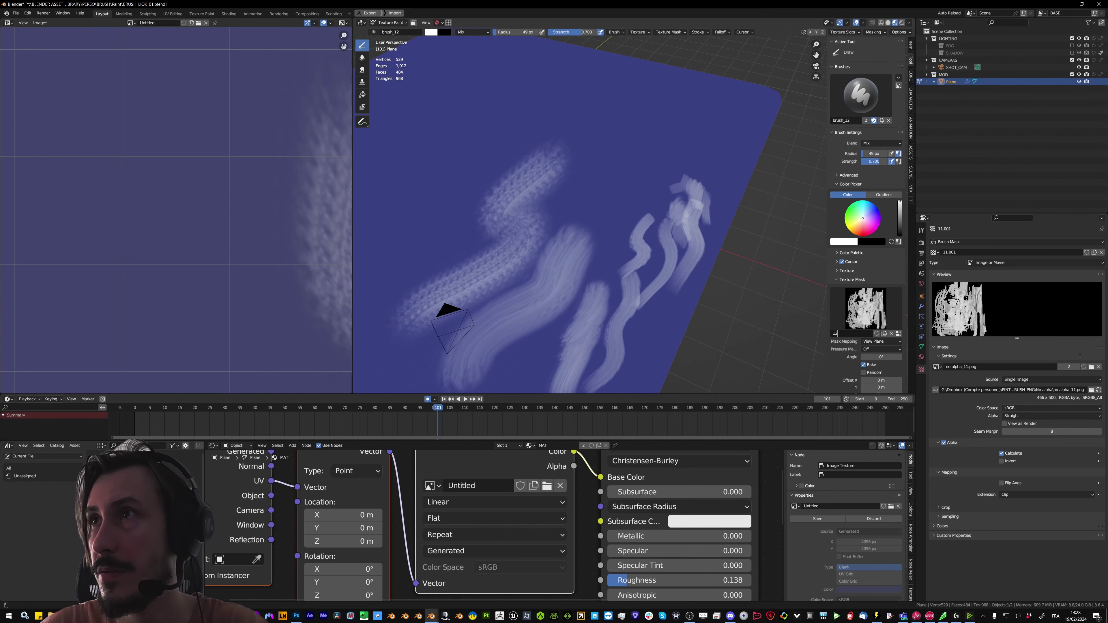
key(Return)
click(1091, 366)
double_click(358, 301)
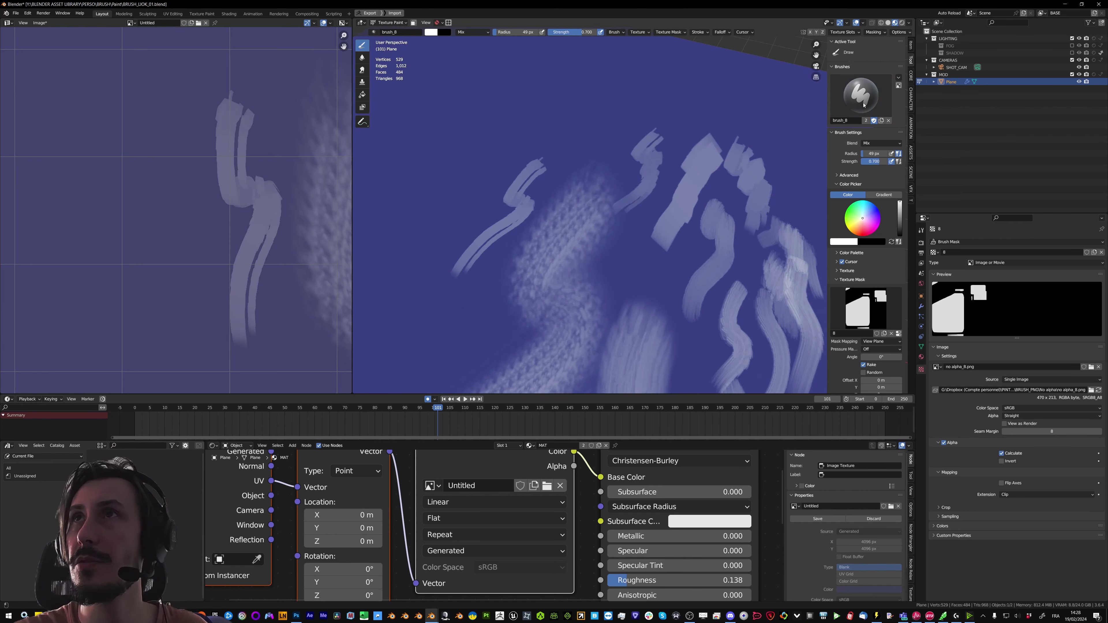
Open the brush picker from brush_8 and look through the settings of BRUSH_01
click(857, 97)
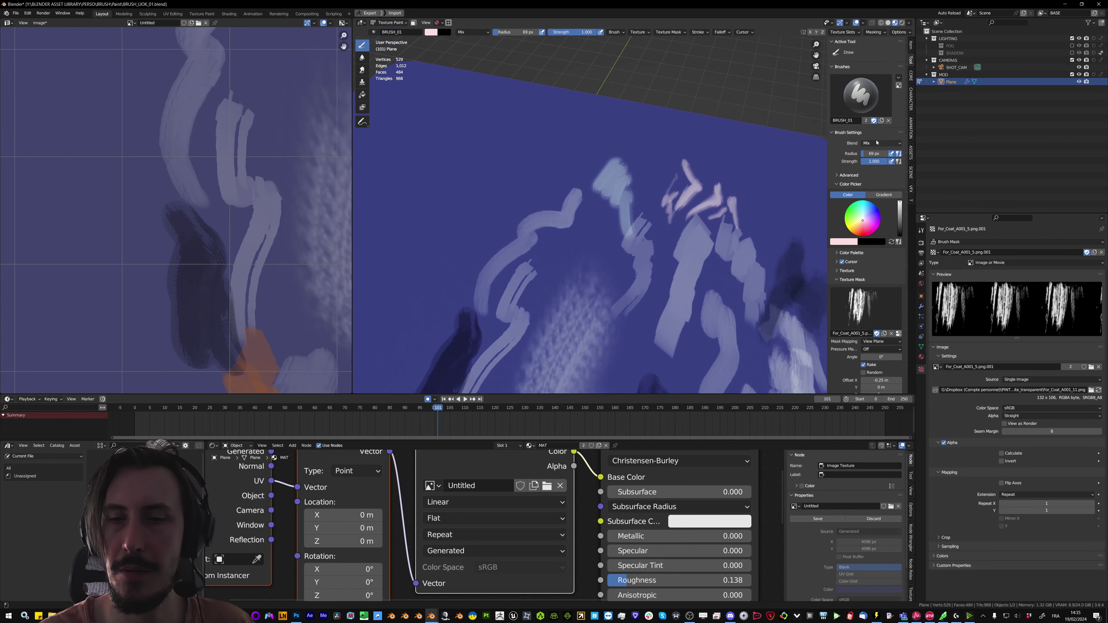
scroll(650, 196, down, 3)
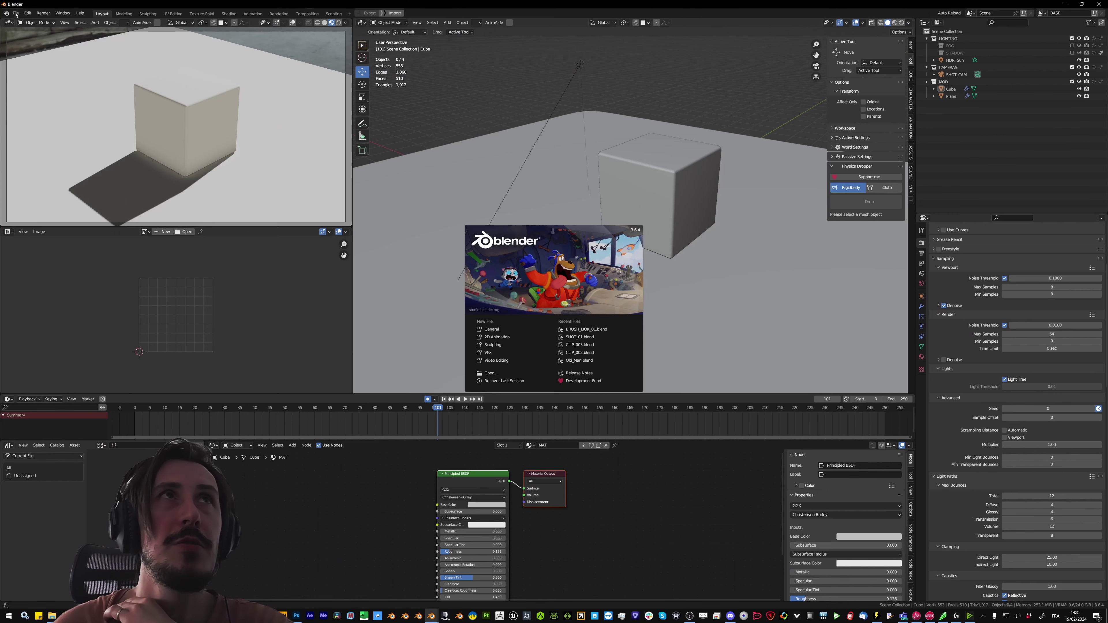
In the new default scene, append all custom brushes listed between Boundary and Clay from BRUSH_LIOK_01.blend in the asset library's Paint folder
click(15, 14)
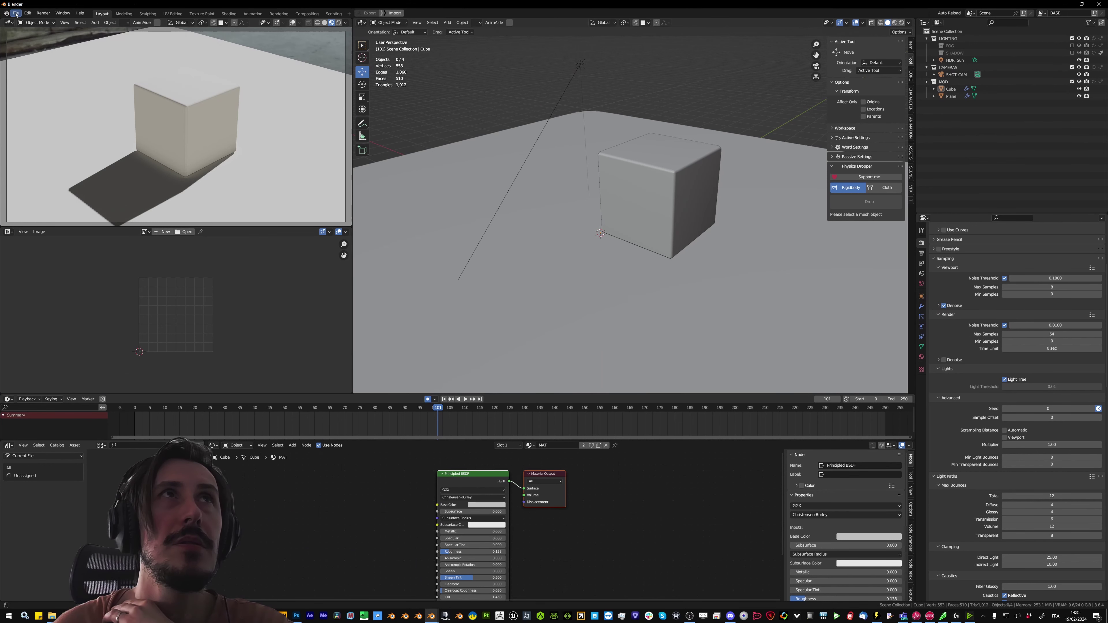
click(16, 13)
click(29, 93)
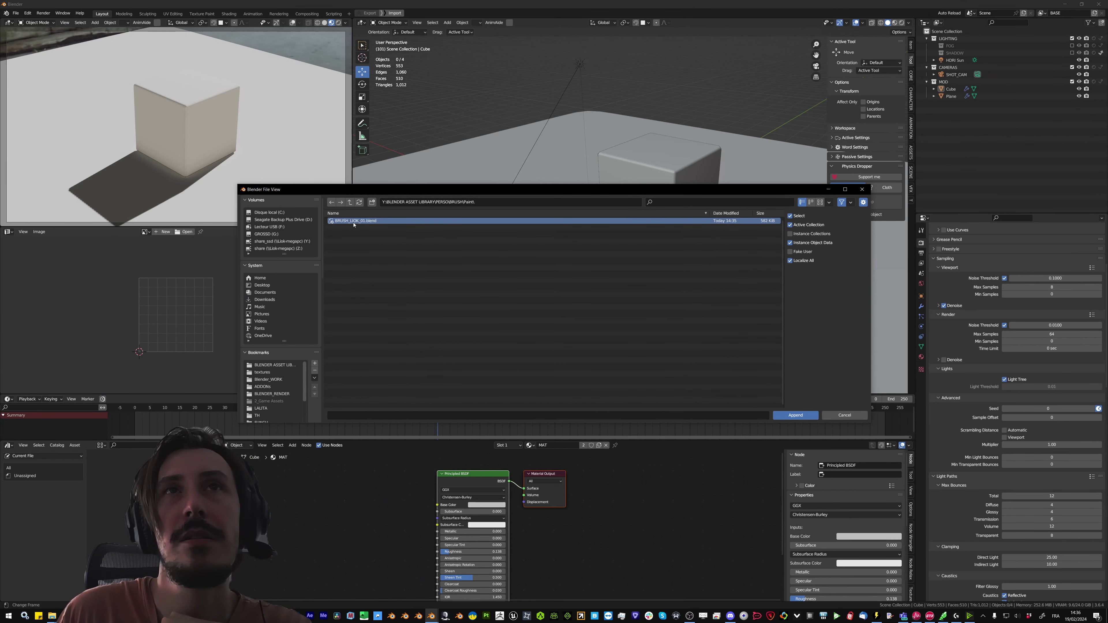
double_click(341, 221)
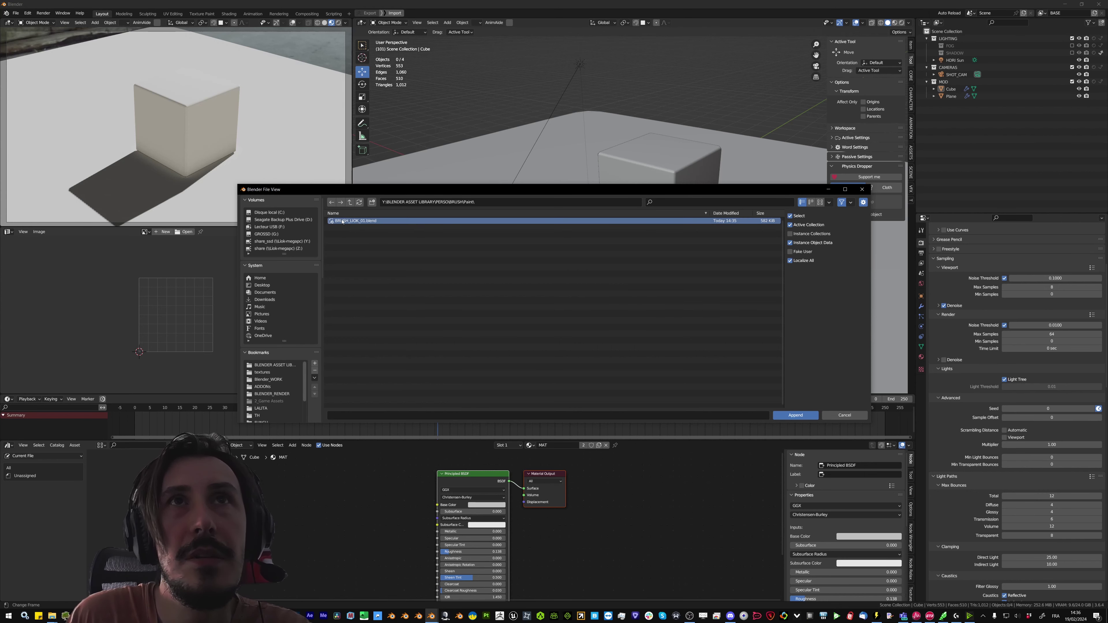
double_click(340, 221)
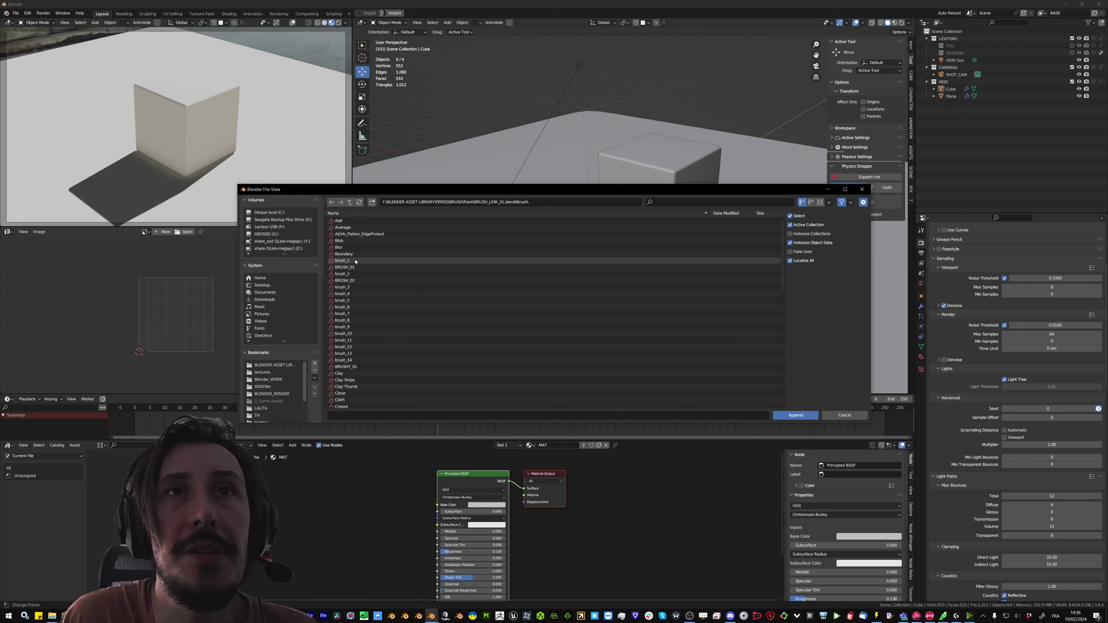
click(355, 261)
shift+click(355, 367)
click(807, 417)
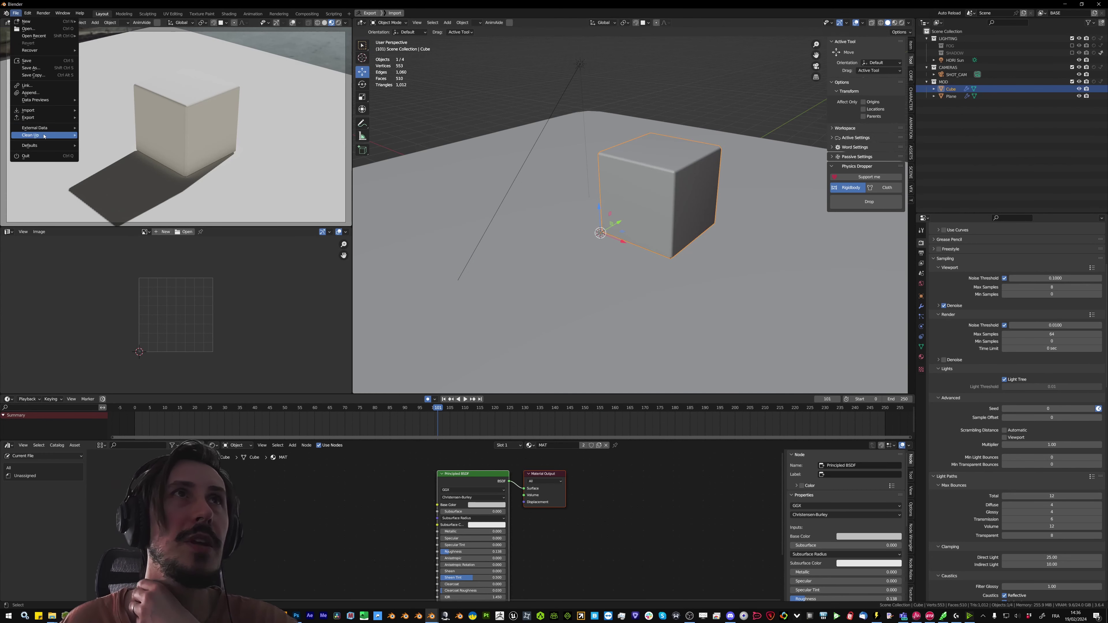
Save the current scene with the appended brushes as the startup file
mouse_move(39, 147)
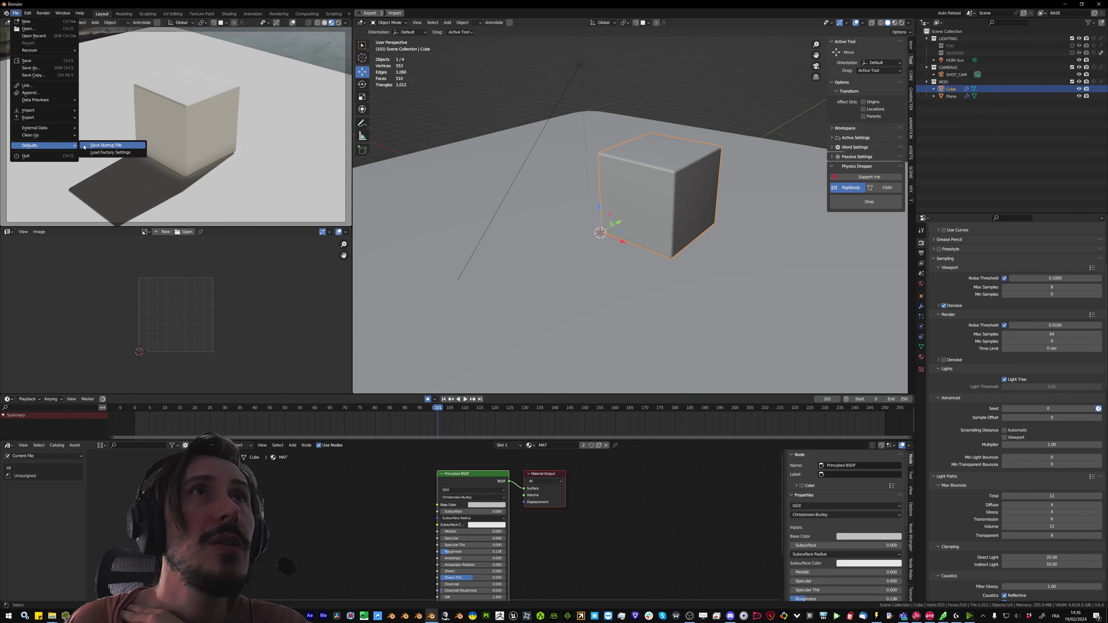